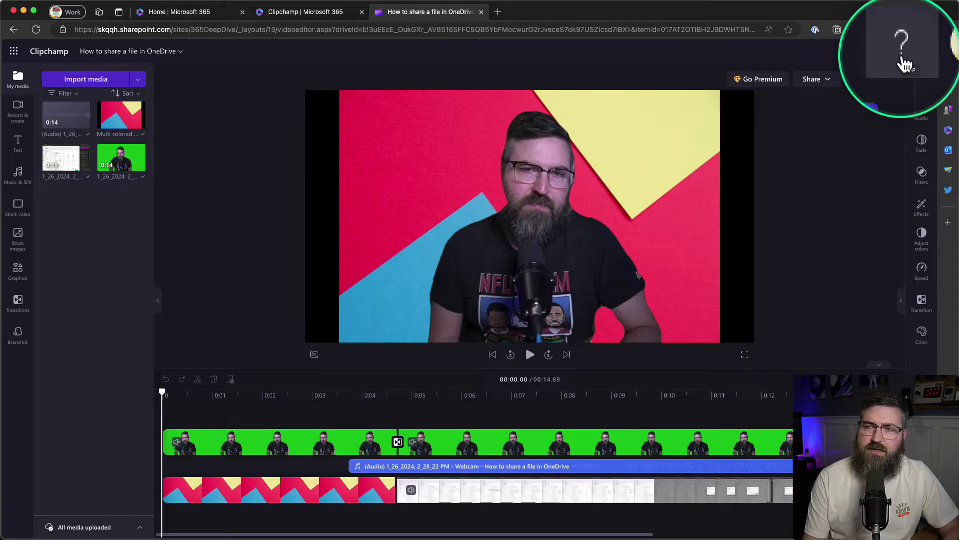
Step: Search Help for 'keyboard' and open the Keyboard shortcuts for Clipchamp article
{"action": "left_click", "coordinate": [901, 51]}
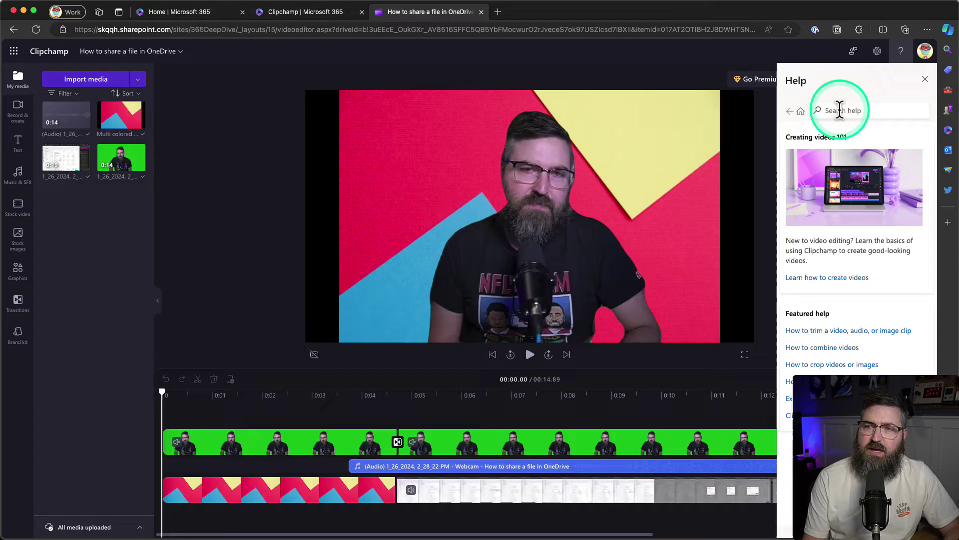
{"action": "type", "text": "keyboard"}
{"action": "key", "text": "Return"}
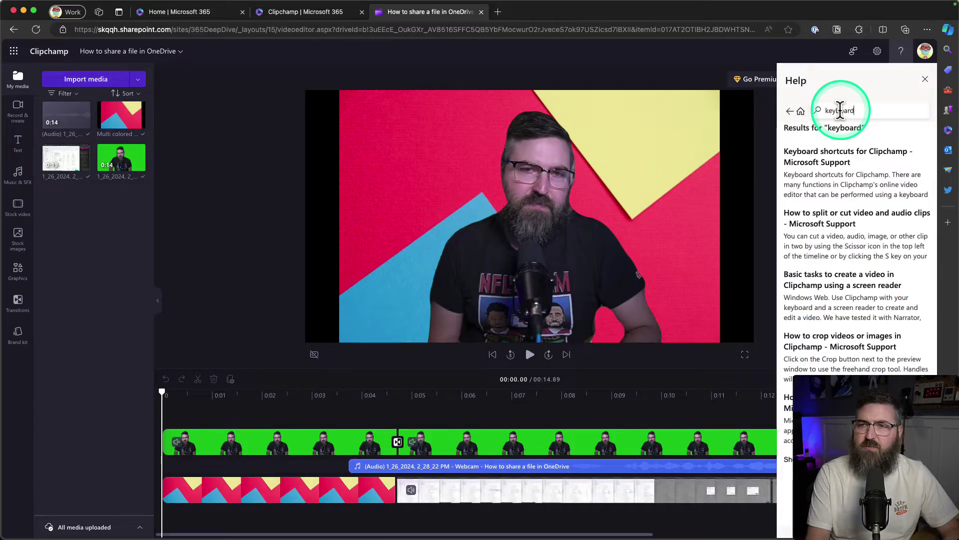
{"action": "left_click", "coordinate": [836, 166]}
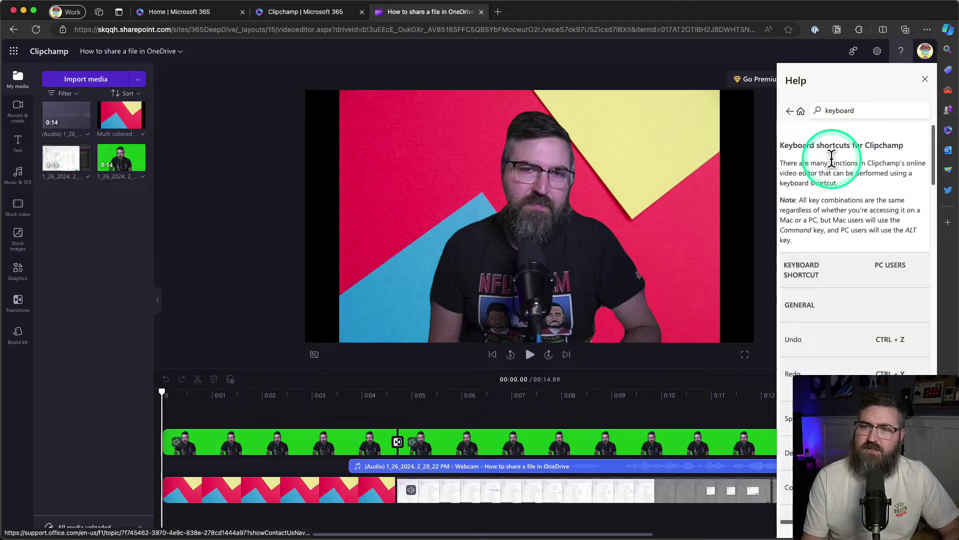
Step: Read through the shortcuts article, then move the Stream Deck window over the editor
{"action": "scroll", "coordinate": [837, 257], "scroll_direction": "down", "scroll_amount": 3}
{"action": "scroll", "coordinate": [840, 258], "scroll_direction": "down", "scroll_amount": 3}
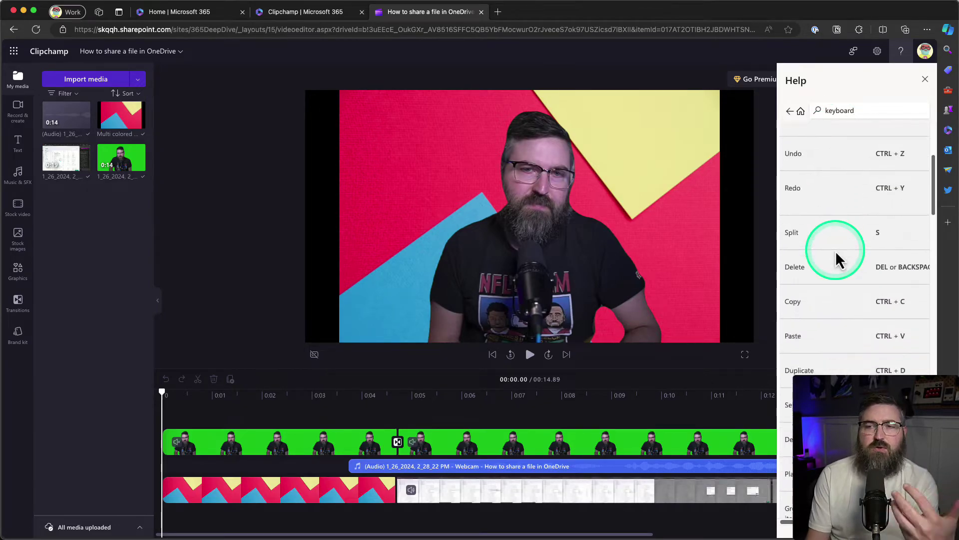
{"action": "scroll", "coordinate": [841, 252], "scroll_direction": "up", "scroll_amount": 2}
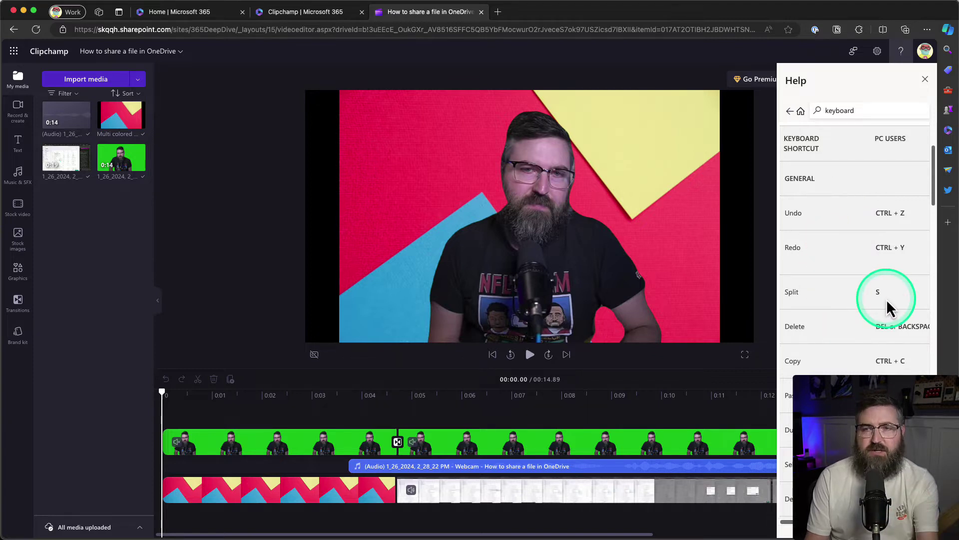
{"action": "scroll", "coordinate": [888, 306], "scroll_direction": "down", "scroll_amount": 3}
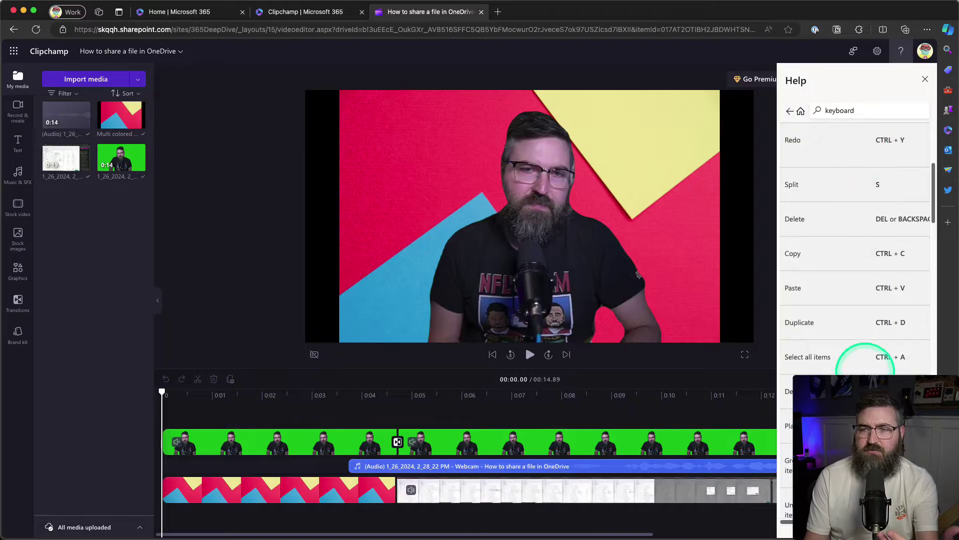
{"action": "scroll", "coordinate": [865, 359], "scroll_direction": "down", "scroll_amount": 15}
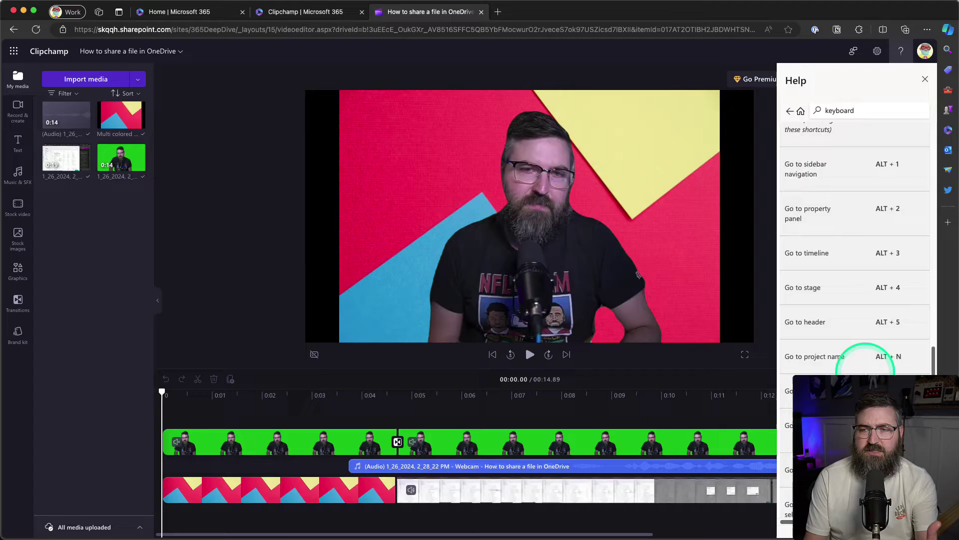
{"action": "scroll", "coordinate": [864, 359], "scroll_direction": "down", "scroll_amount": 5}
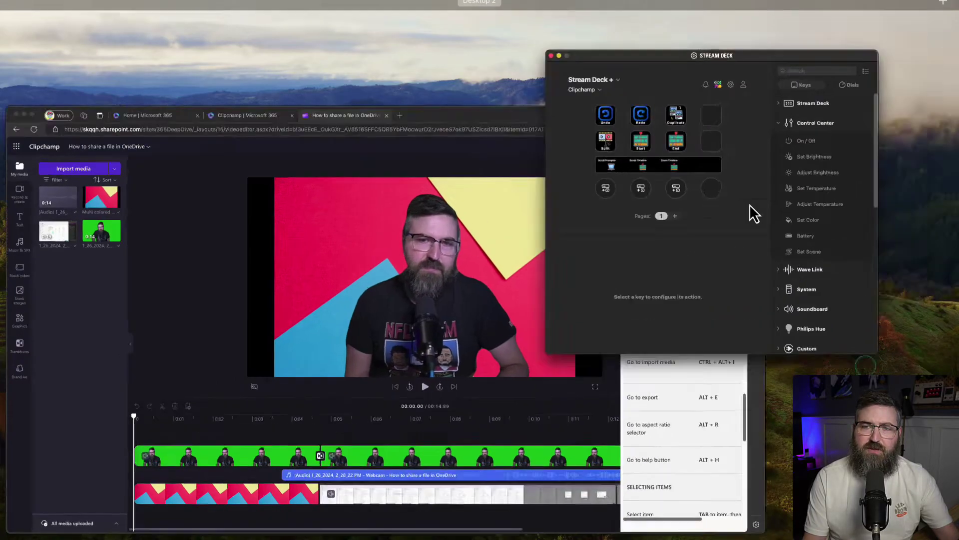
{"action": "left_click_drag", "start_coordinate": [795, 5], "coordinate": [401, 95]}
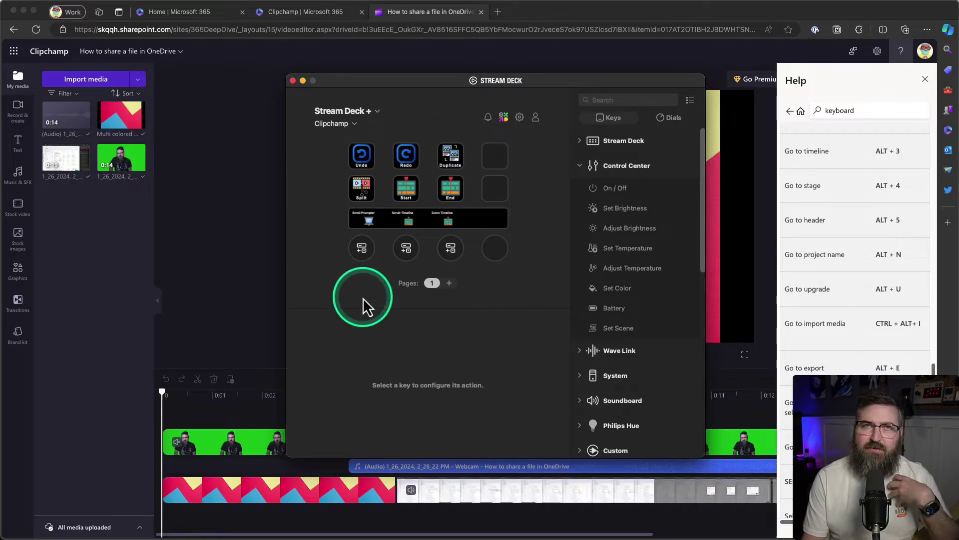
Step: Inspect the hotkey settings of the Undo, Redo and Duplicate keys
{"action": "left_click", "coordinate": [363, 156]}
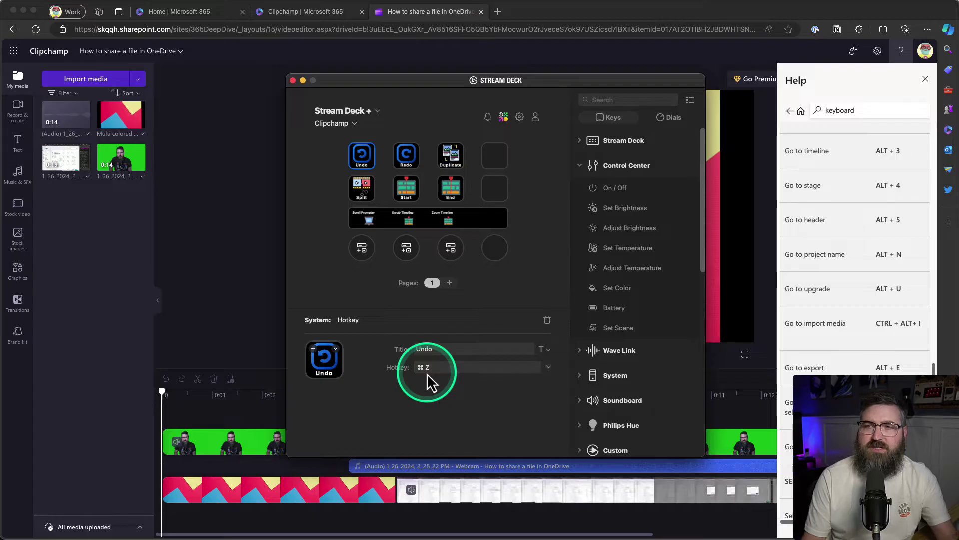
{"action": "scroll", "coordinate": [835, 274], "scroll_direction": "up", "scroll_amount": 3}
{"action": "scroll", "coordinate": [835, 274], "scroll_direction": "down", "scroll_amount": 10}
{"action": "scroll", "coordinate": [837, 277], "scroll_direction": "up", "scroll_amount": 2}
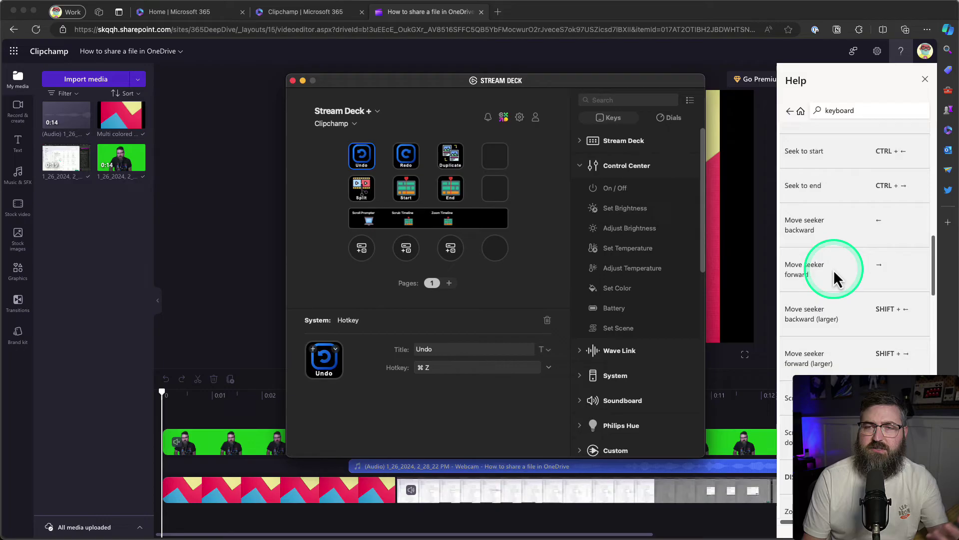
{"action": "scroll", "coordinate": [837, 277], "scroll_direction": "up", "scroll_amount": 10}
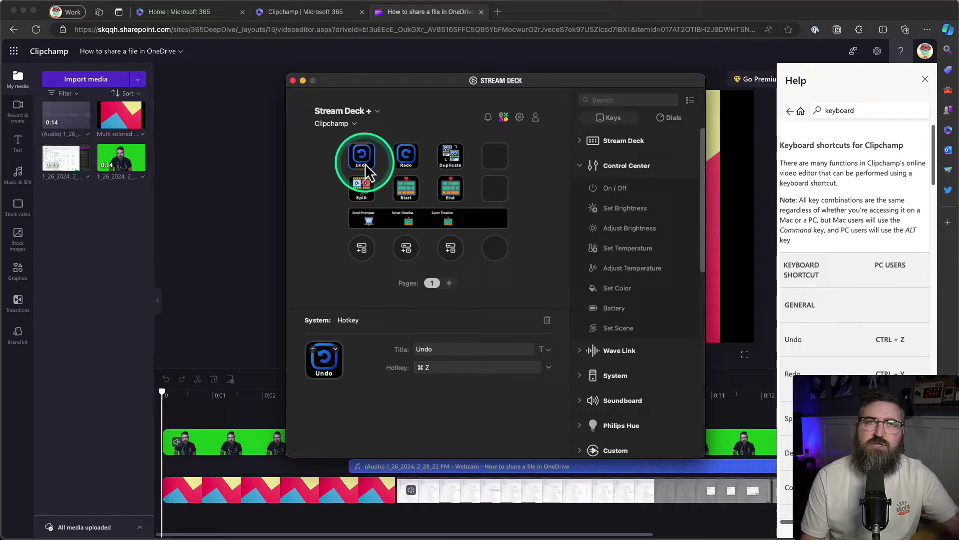
{"action": "left_click", "coordinate": [405, 157]}
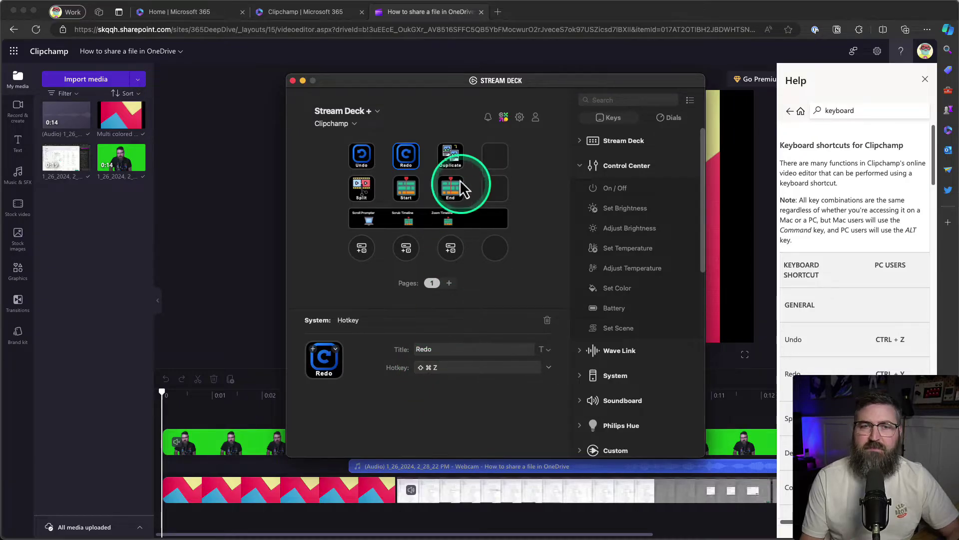
{"action": "left_click", "coordinate": [449, 155]}
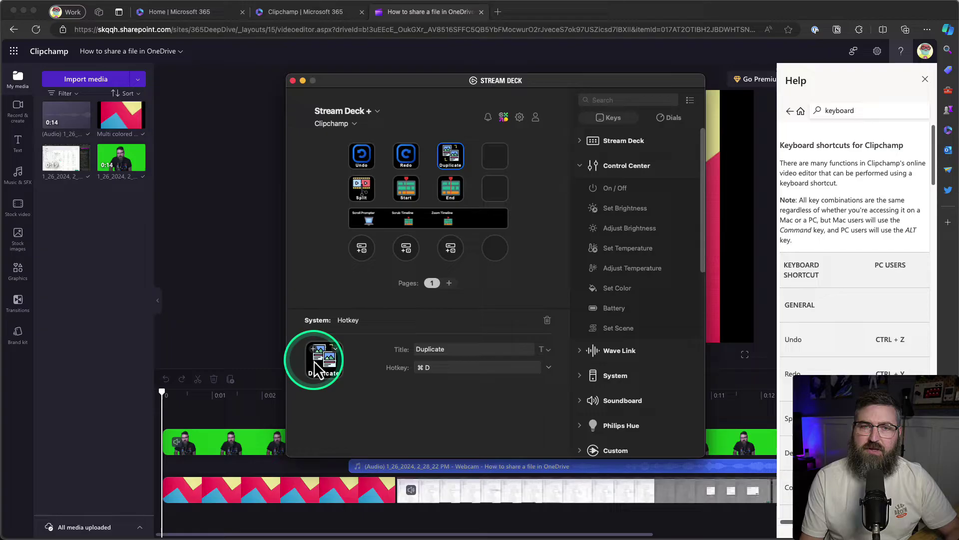
Step: Inspect the hotkey settings of the Split, Start and End keys
{"action": "left_click", "coordinate": [360, 188]}
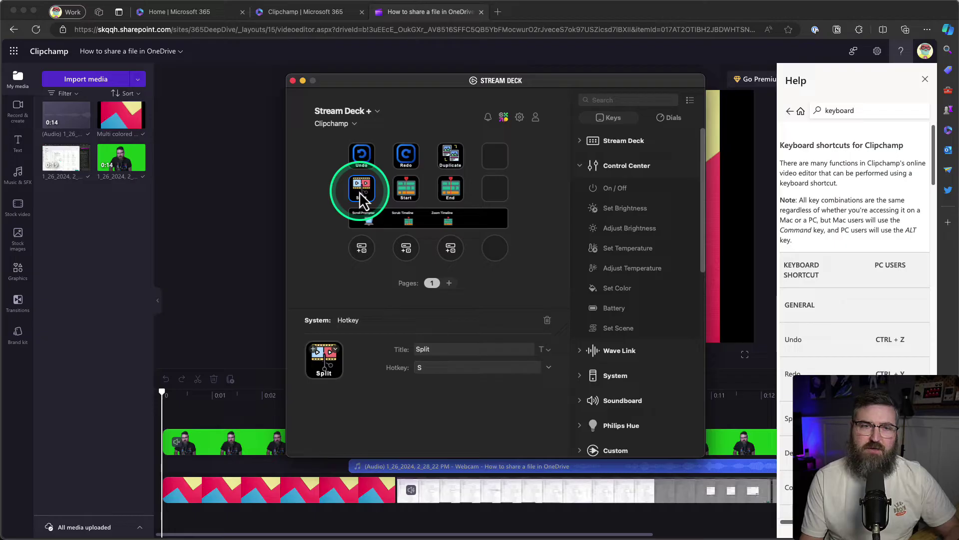
{"action": "left_click", "coordinate": [405, 188]}
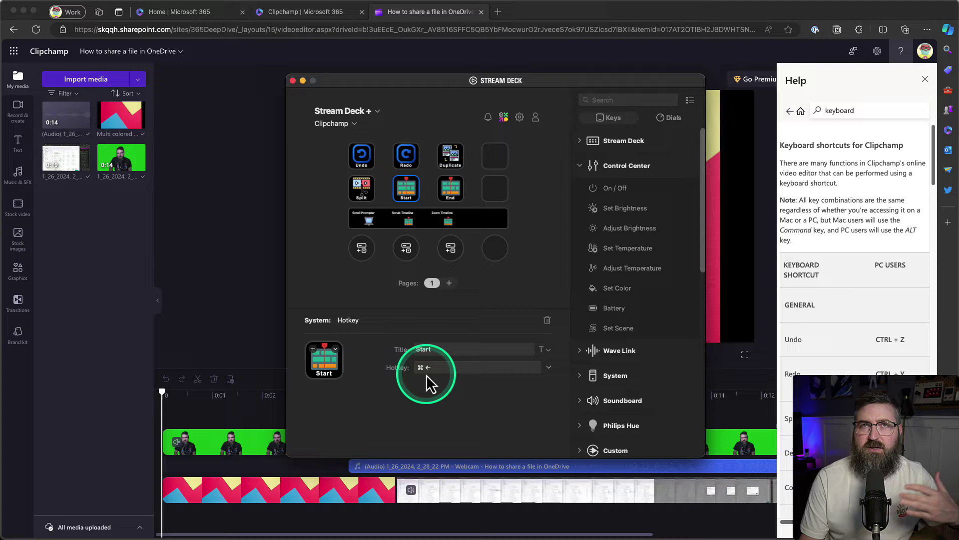
{"action": "left_click", "coordinate": [448, 204]}
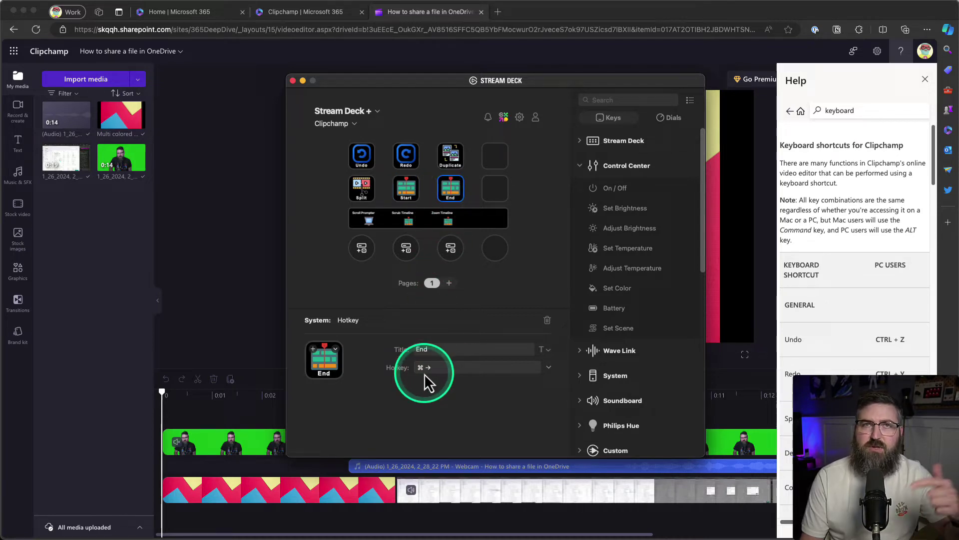
Step: Inspect the rotate and press hotkeys of the Scroll Prompter, Scrub Timeline and Zoom Timeline dials
{"action": "left_click", "coordinate": [364, 251]}
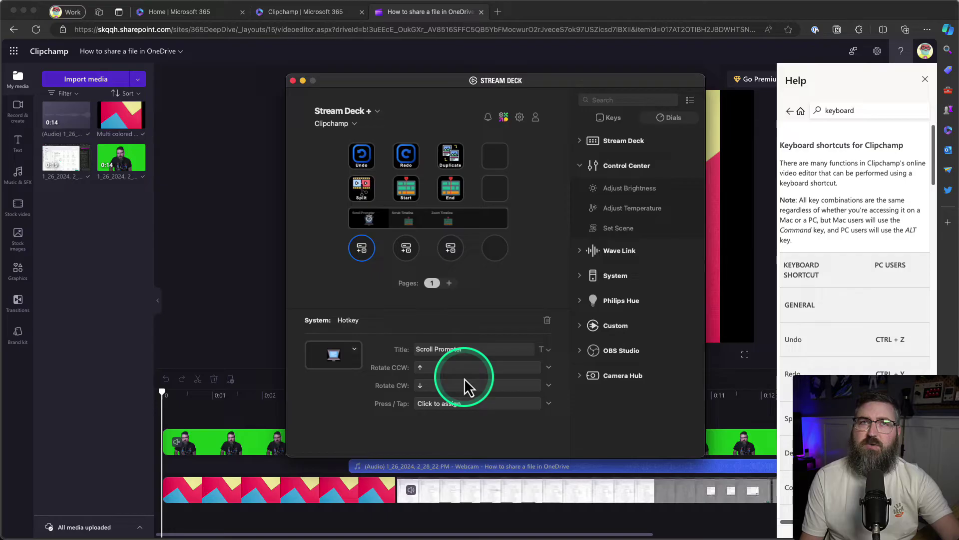
{"action": "left_click", "coordinate": [407, 247]}
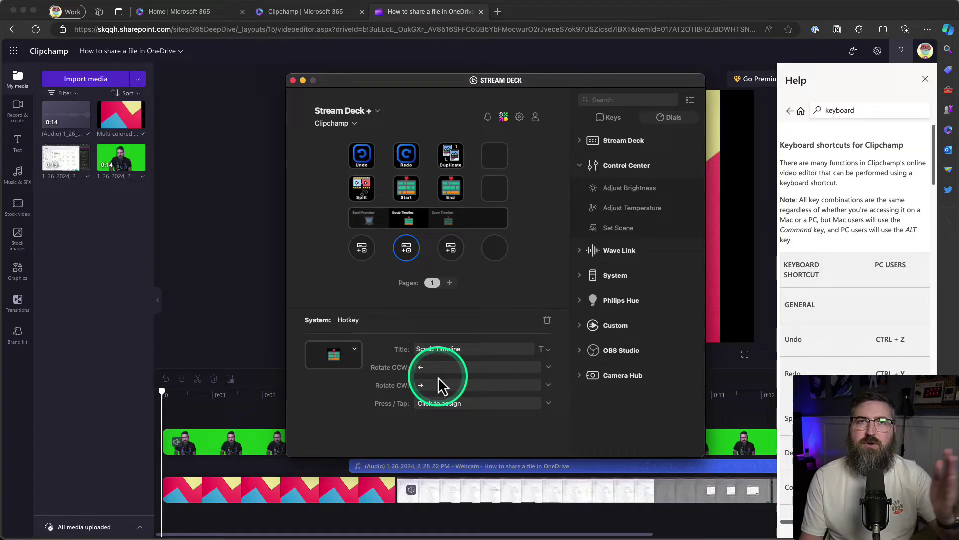
{"action": "left_click", "coordinate": [445, 249]}
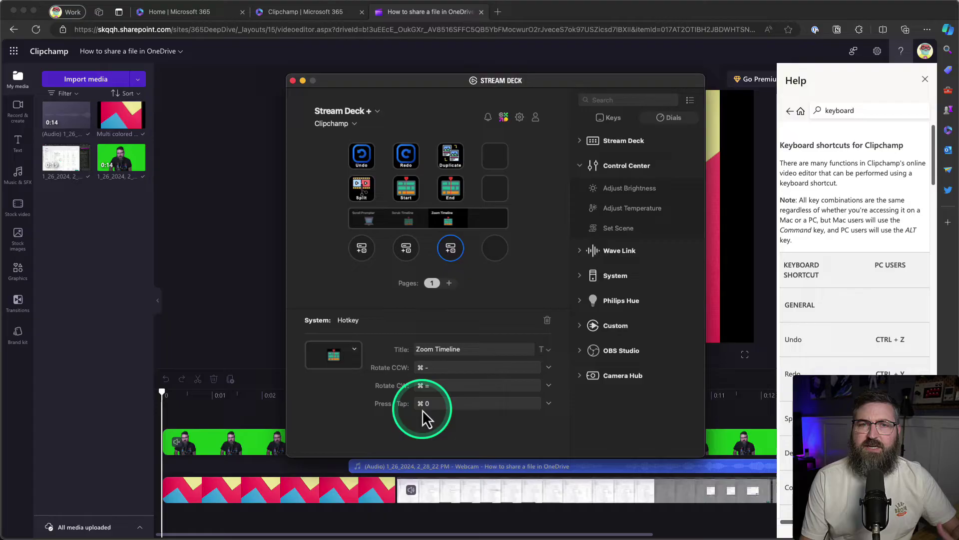
Step: Back in Clipchamp, close Help and place the playhead at 0:02.94
{"action": "left_click", "coordinate": [235, 230]}
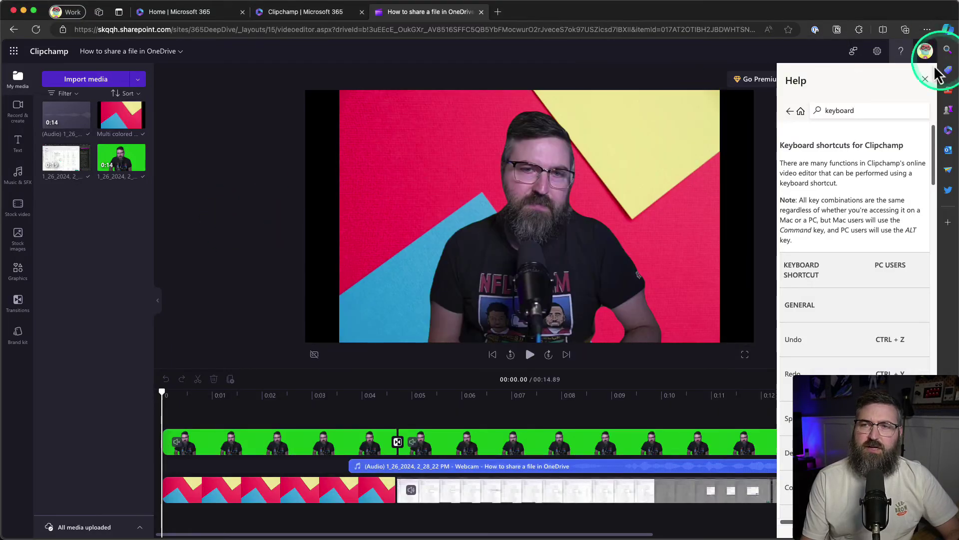
{"action": "left_click", "coordinate": [925, 79]}
{"action": "scroll", "coordinate": [265, 412], "scroll_direction": "right", "scroll_amount": 3}
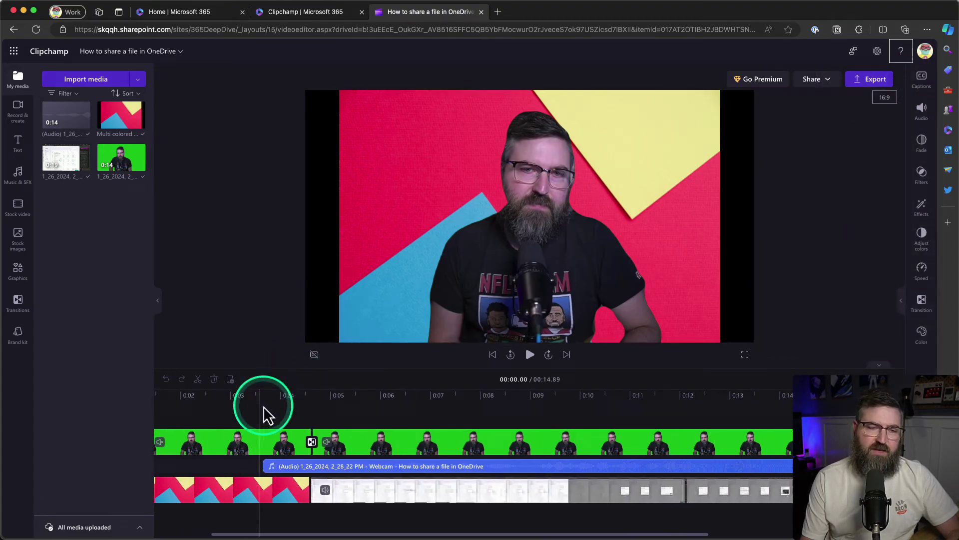
{"action": "key", "text": "super+a"}
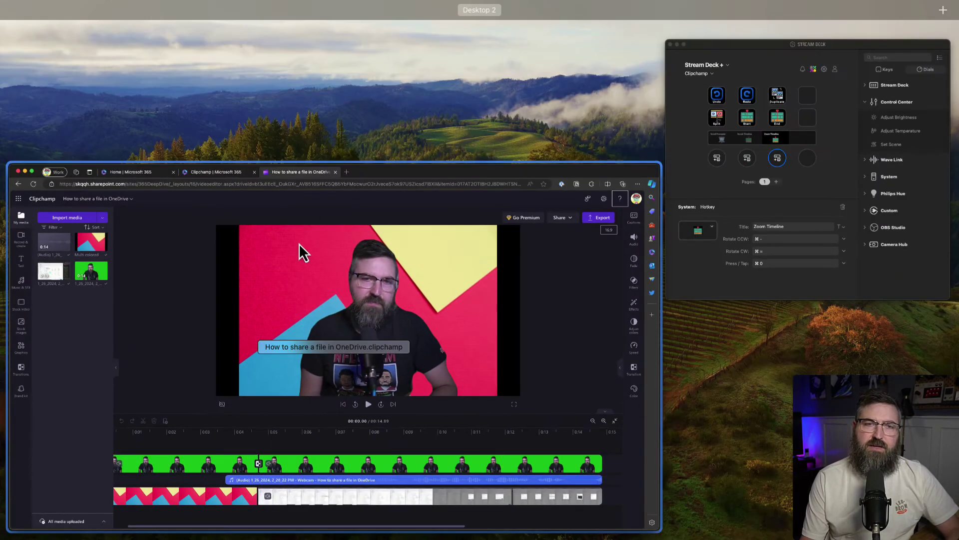
{"action": "left_click", "coordinate": [298, 244]}
{"action": "left_click", "coordinate": [261, 396]}
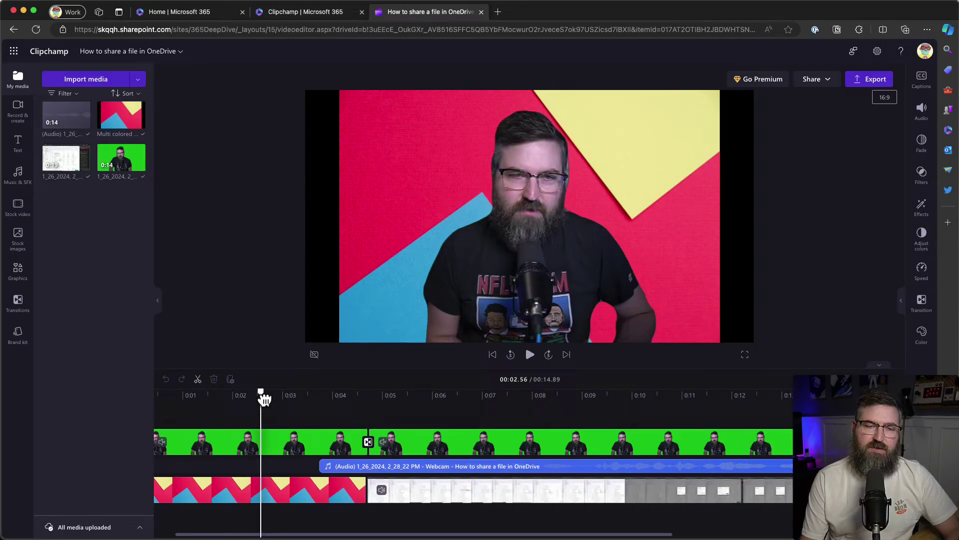
{"action": "left_click_drag", "start_coordinate": [264, 398], "coordinate": [280, 399]}
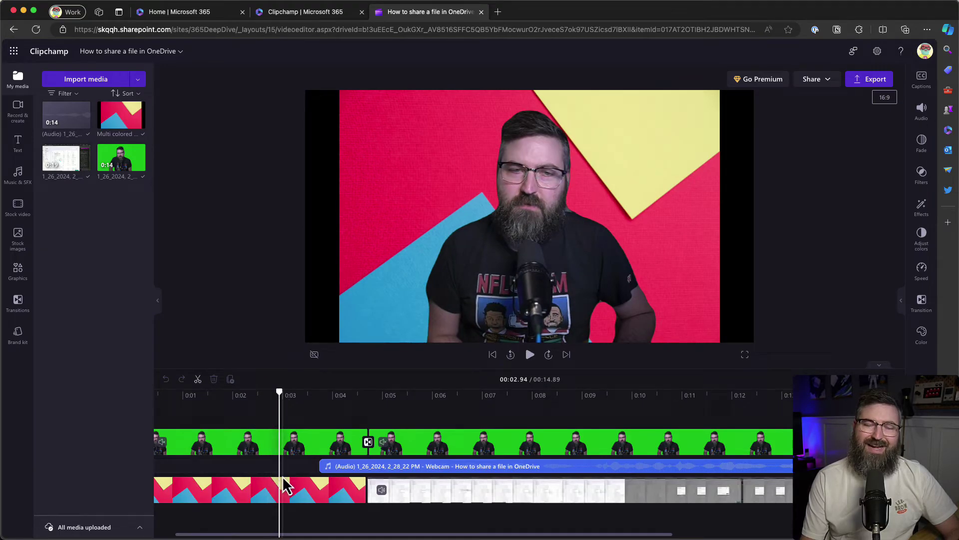
Step: Group then ungroup the clips and drag the cut piece onto new upper tracks near 0:04.3
{"action": "left_click", "coordinate": [451, 319]}
{"action": "key", "text": "super+g"}
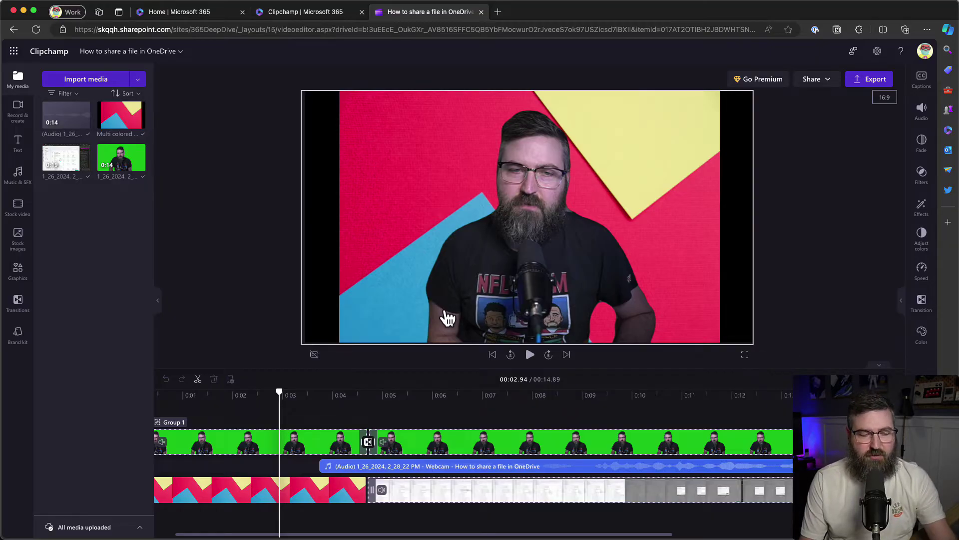
{"action": "key", "text": "super+shift+g"}
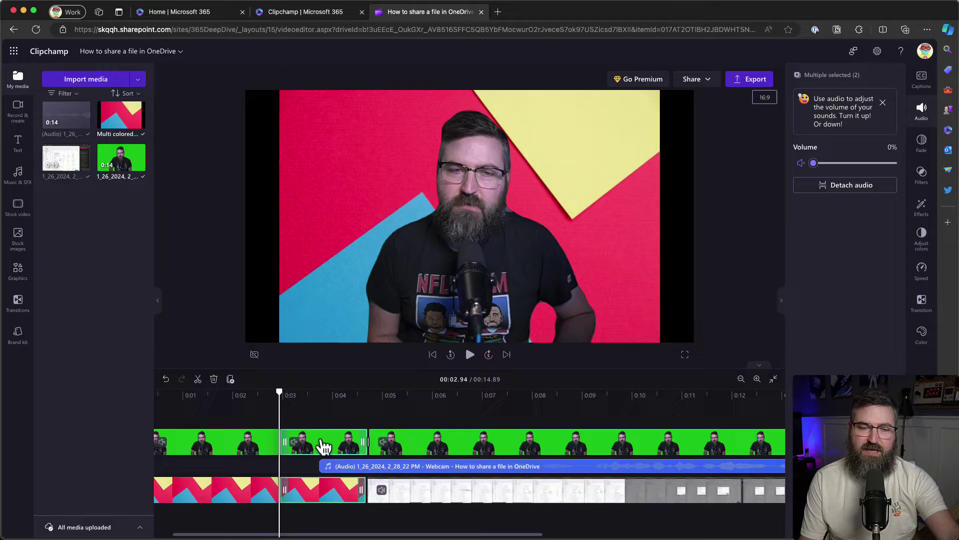
{"action": "left_click_drag", "start_coordinate": [324, 446], "coordinate": [397, 429]}
{"action": "left_click", "coordinate": [389, 435]}
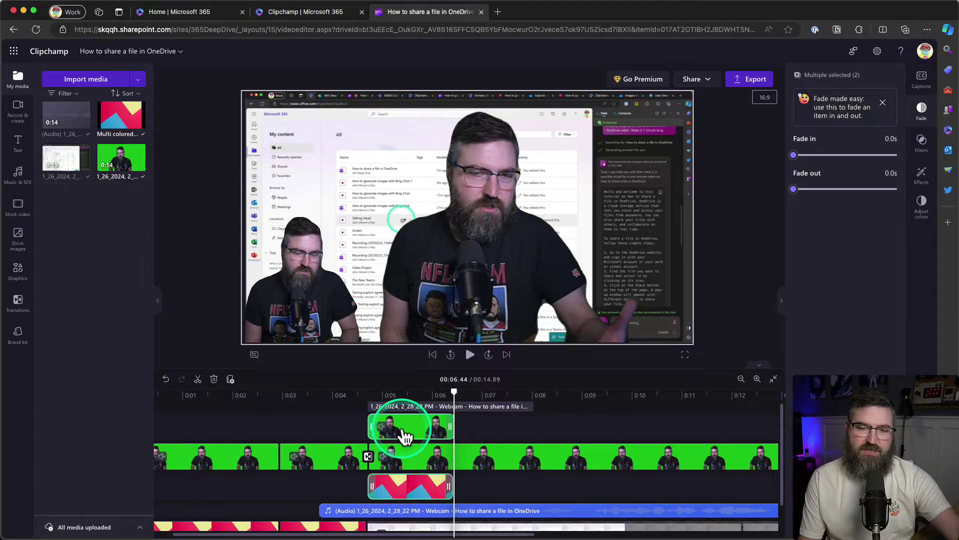
Step: Delete the overlaid webcam and pink background pieces, keeping the original clips
{"action": "key", "text": "Delete"}
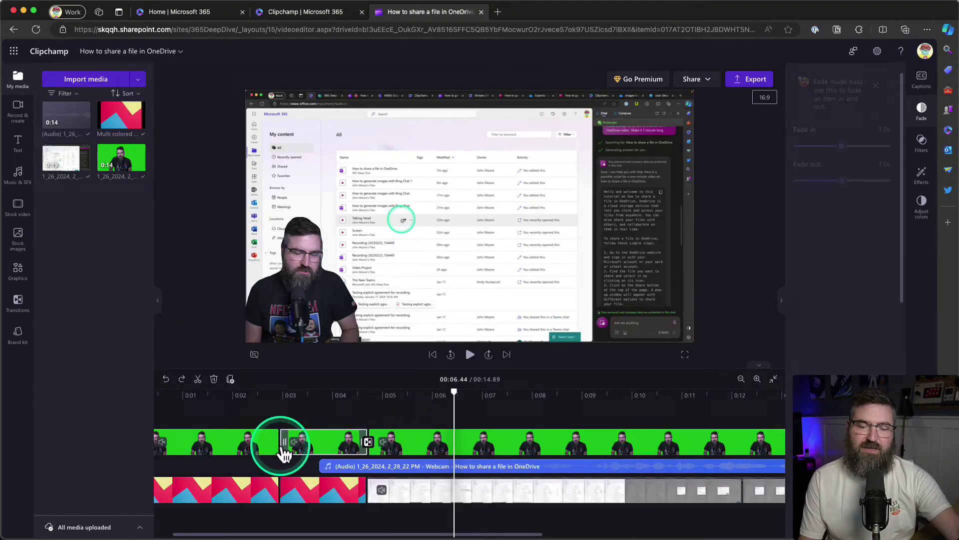
{"action": "left_click", "coordinate": [283, 451]}
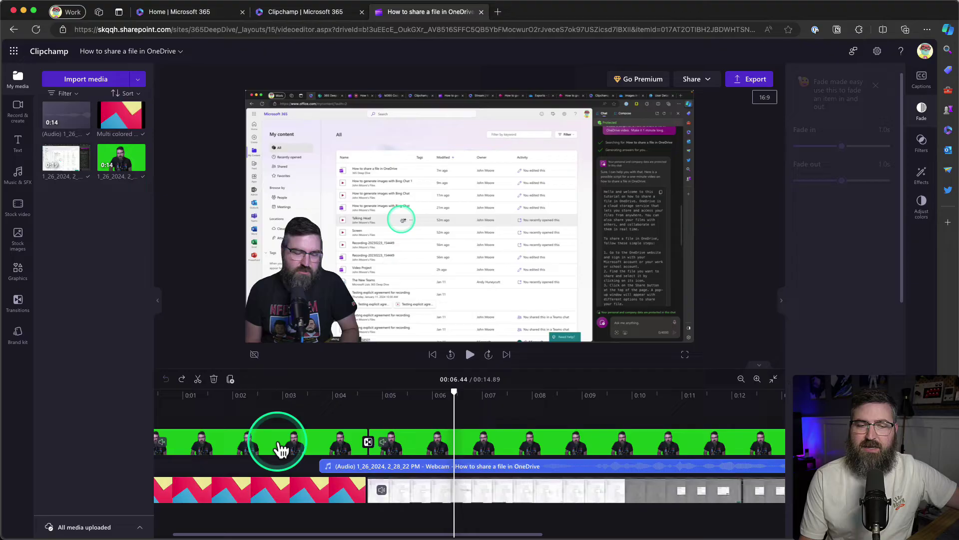
{"action": "left_click", "coordinate": [454, 392]}
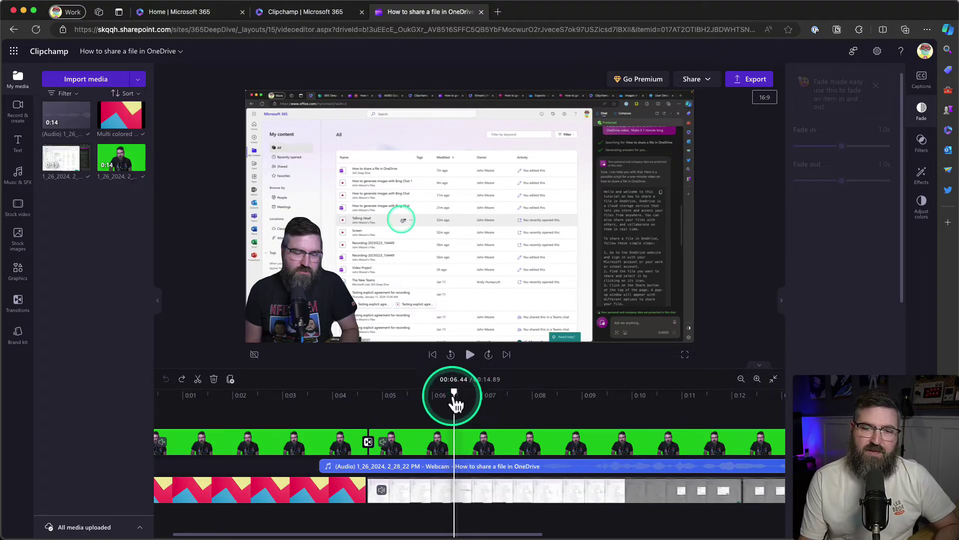
Step: Move the playhead to about 0:08.03 and zoom the timeline in around 0:09
{"action": "left_click_drag", "start_coordinate": [459, 396], "coordinate": [514, 400]}
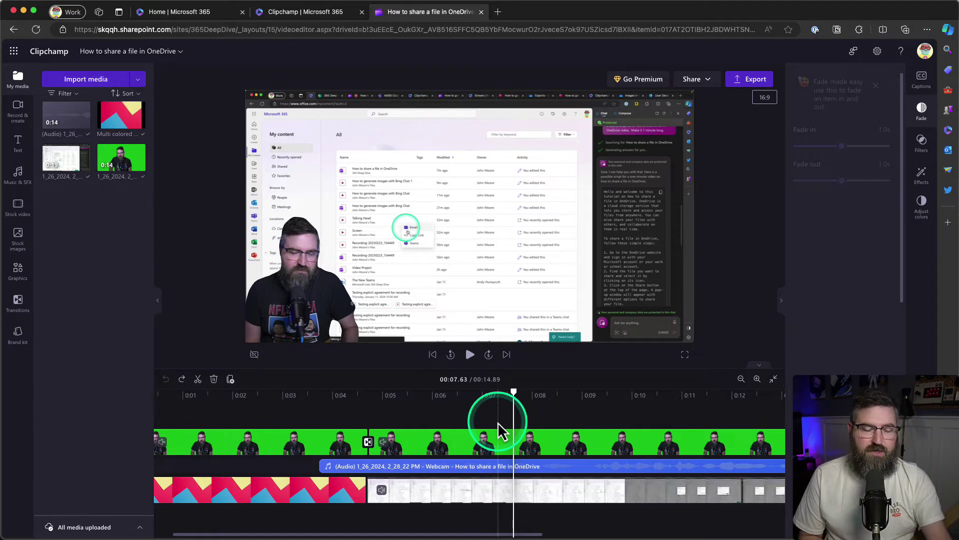
{"action": "left_click", "coordinate": [534, 422]}
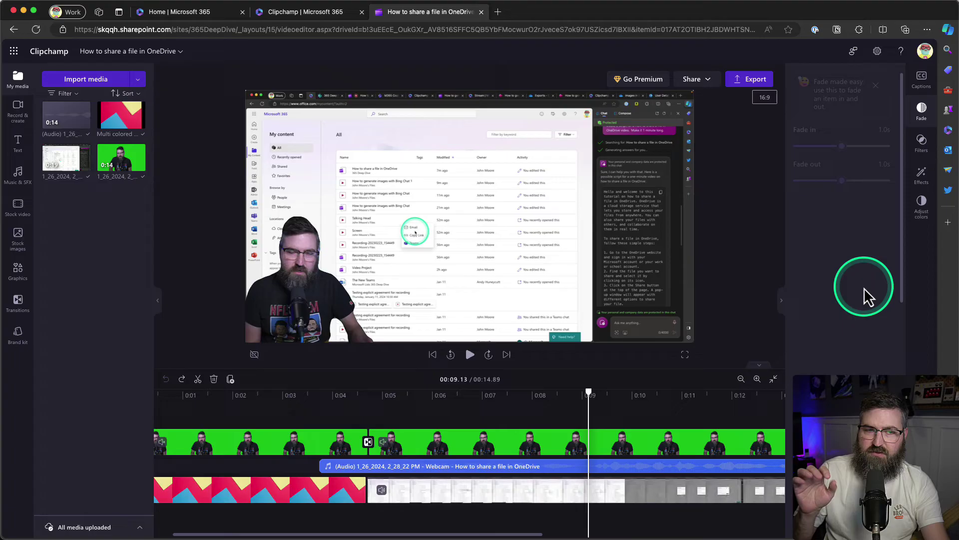
{"action": "key", "text": "super+equal"}
{"action": "key", "text": "super+equal"}
{"action": "key", "text": "super+equal"}
{"action": "key", "text": "super+equal"}
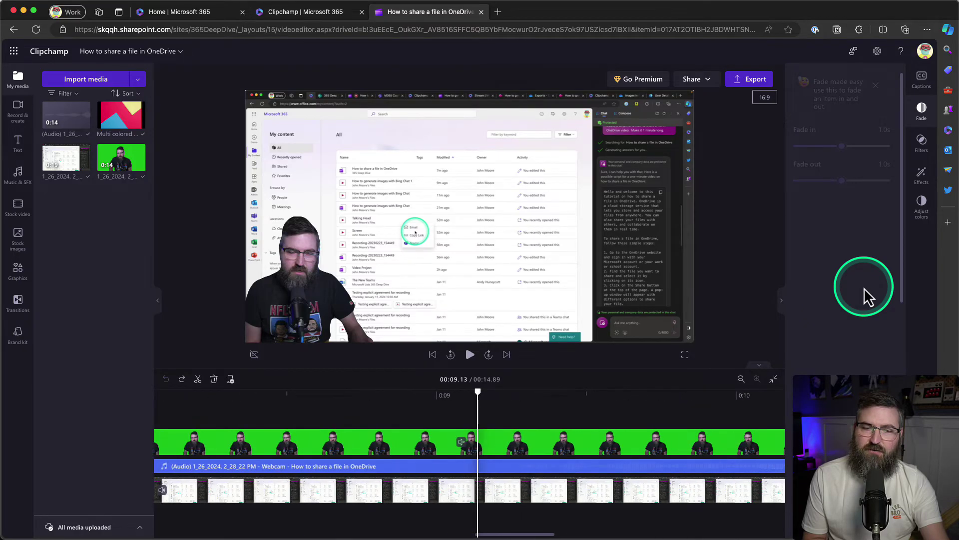
{"action": "key", "text": "Right"}
{"action": "key", "text": "Right"}
{"action": "key", "text": "Right"}
{"action": "key", "text": "Right"}
{"action": "key", "text": "Right"}
{"action": "key", "text": "Right"}
{"action": "key", "text": "Right"}
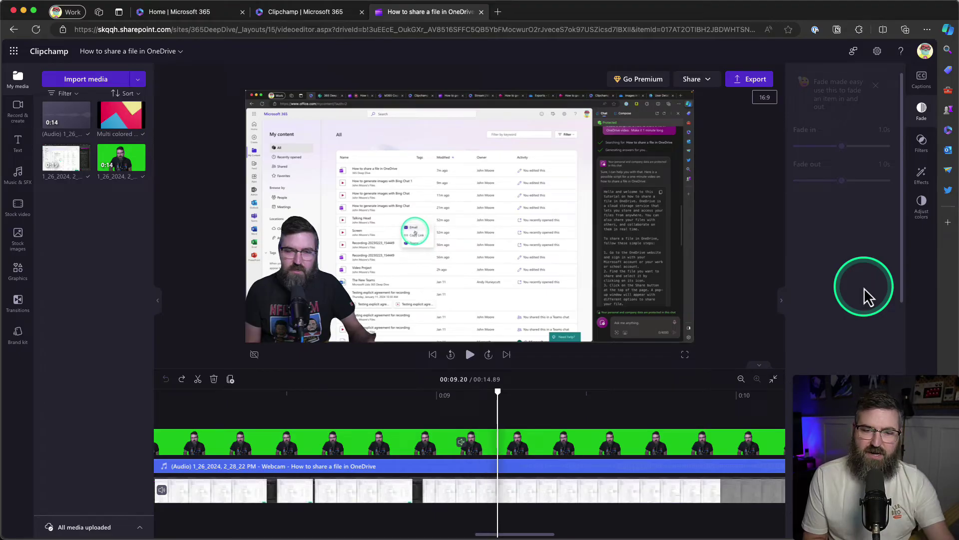
{"action": "key", "text": "Left"}
{"action": "key", "text": "Left"}
{"action": "key", "text": "Left"}
{"action": "key", "text": "Left"}
{"action": "key", "text": "Left"}
{"action": "key", "text": "Left"}
{"action": "key", "text": "Left"}
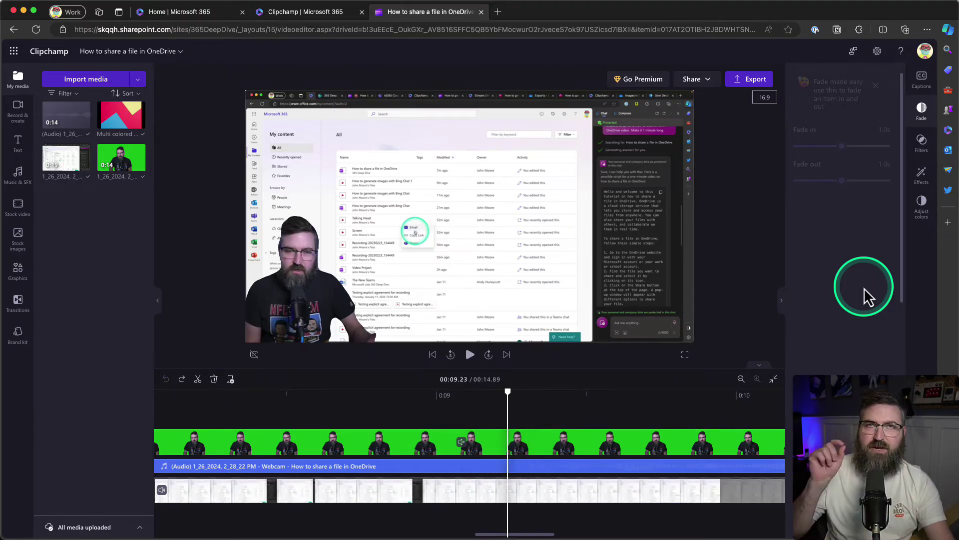
{"action": "key", "text": "Left"}
{"action": "key", "text": "Left"}
{"action": "key", "text": "Left"}
{"action": "key", "text": "Left"}
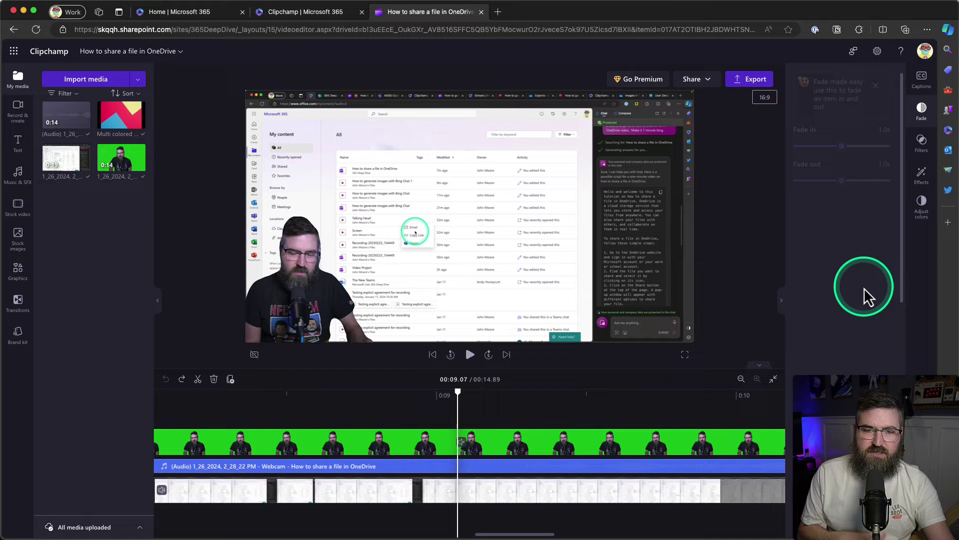
{"action": "key", "text": "Right"}
{"action": "key", "text": "Right"}
{"action": "key", "text": "Right"}
{"action": "key", "text": "Right"}
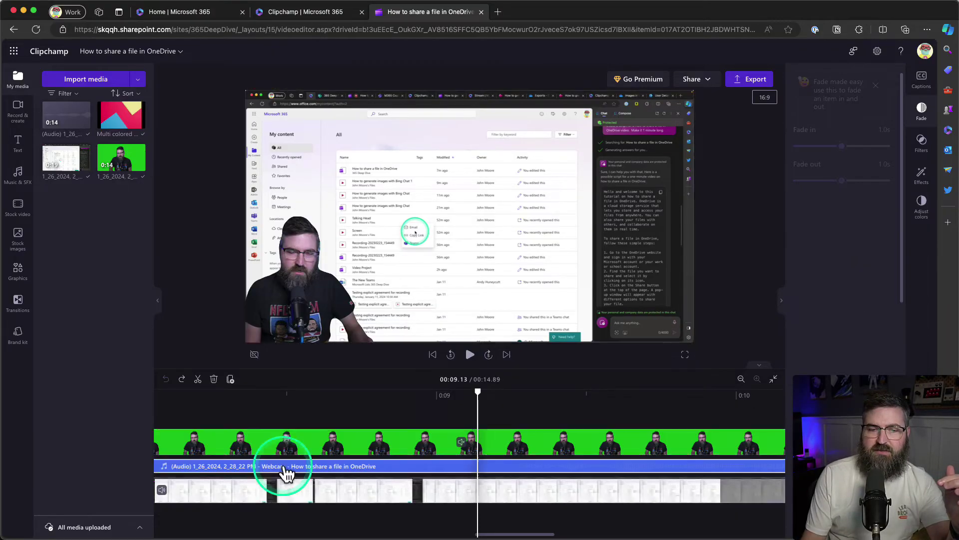
Step: Select the webcam, audio and screen recording clips and group them with Cmd+G
{"action": "left_click", "coordinate": [317, 445]}
{"action": "left_click", "coordinate": [649, 466]}
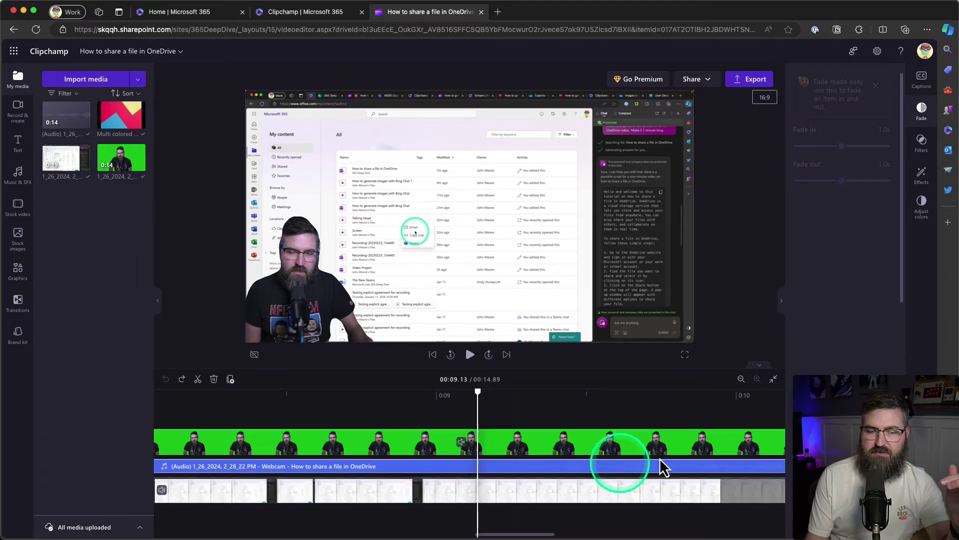
{"action": "left_click", "coordinate": [776, 448]}
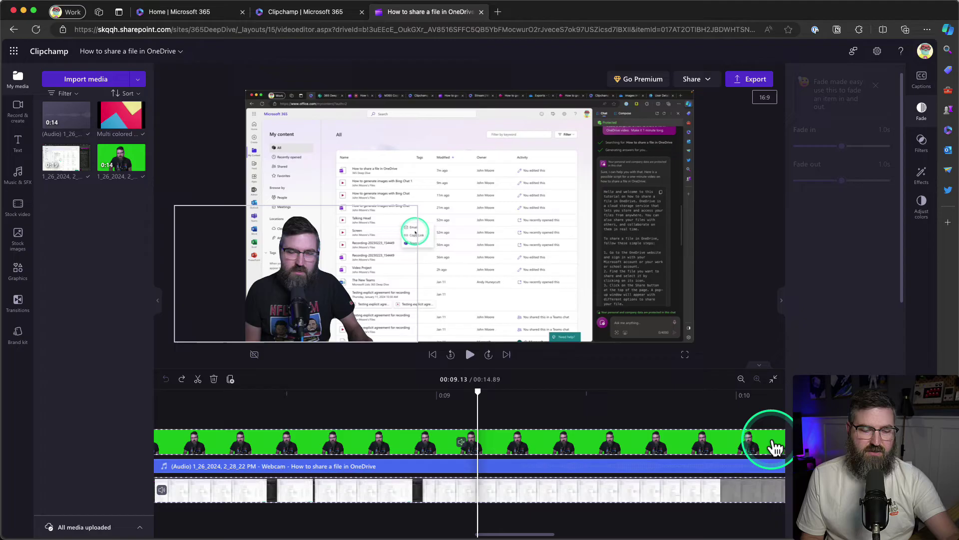
{"action": "key", "text": "super+g"}
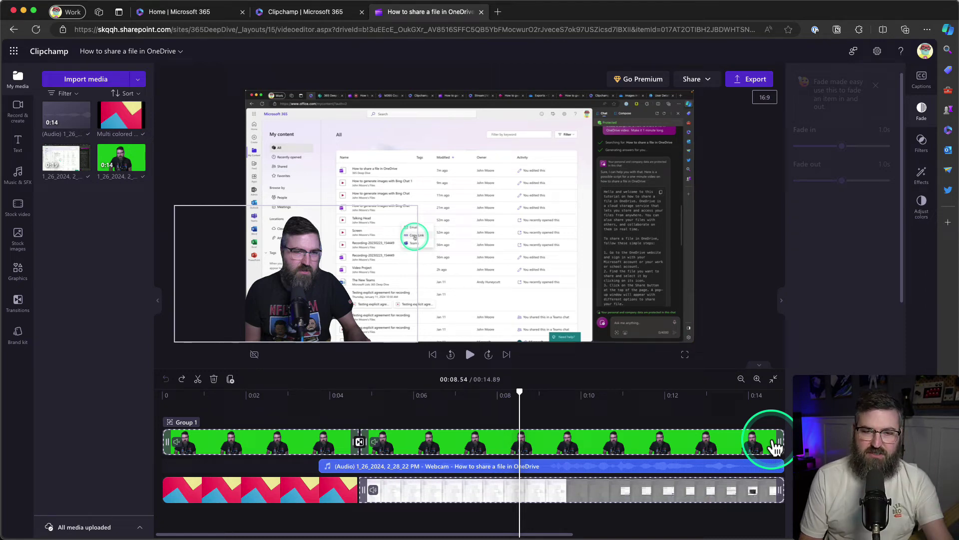
Step: Jump the playhead to the start, then to the video's end at 0:14.89
{"action": "key", "text": "Home"}
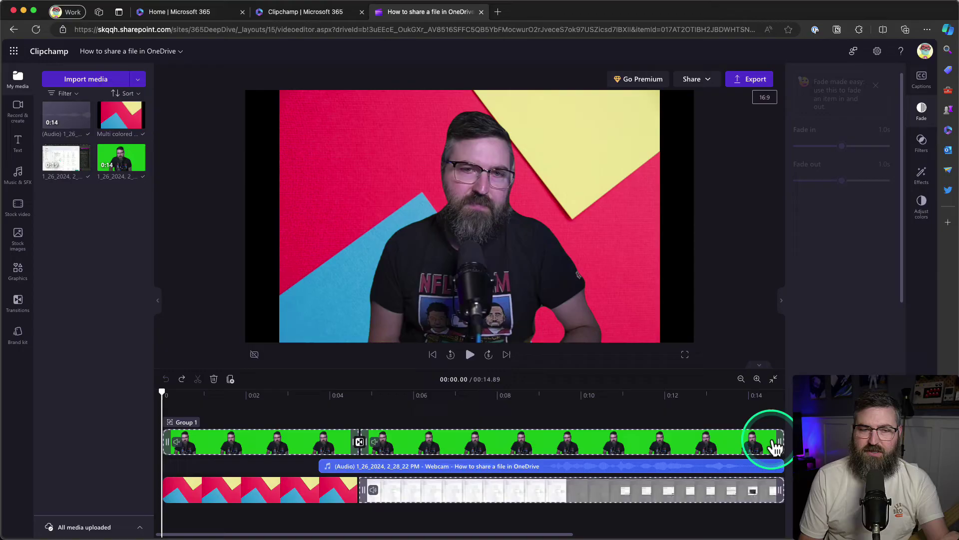
{"action": "key", "text": "End"}
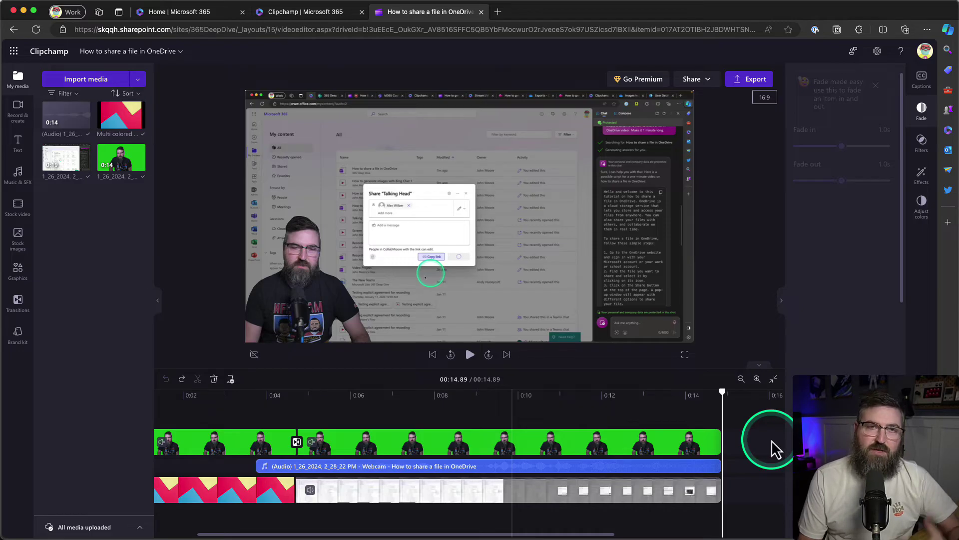
{"action": "left_click", "coordinate": [497, 411]}
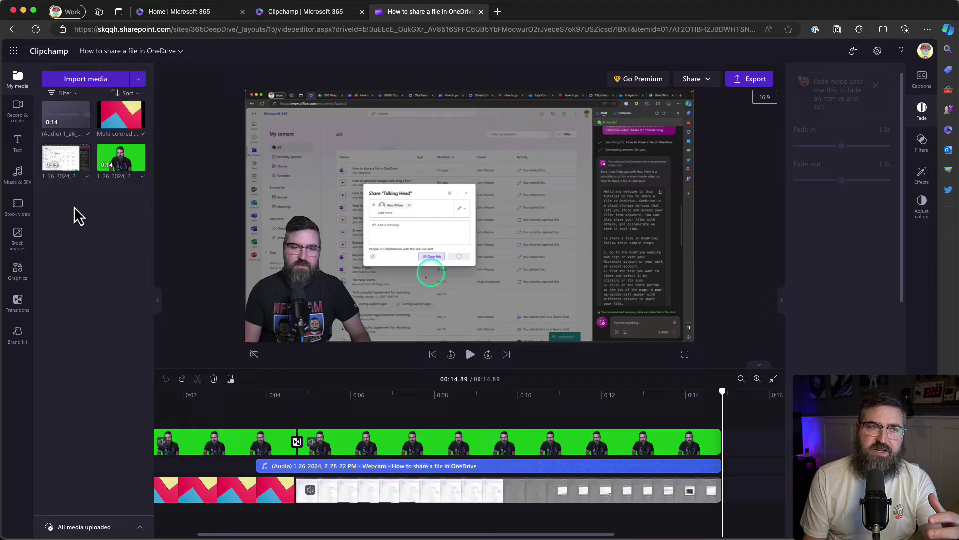
Step: Open Record & create and choose the webcam recorder
{"action": "left_click", "coordinate": [22, 114]}
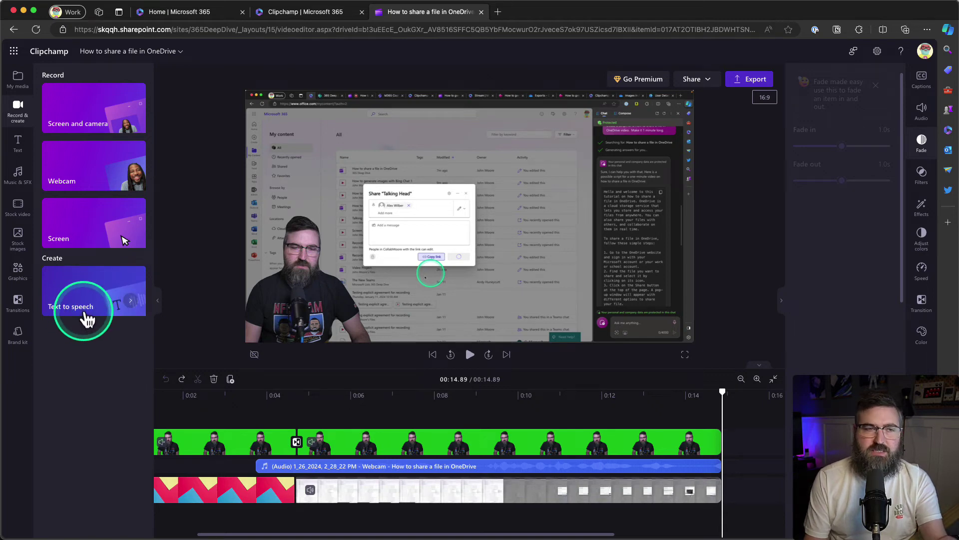
{"action": "left_click", "coordinate": [95, 179]}
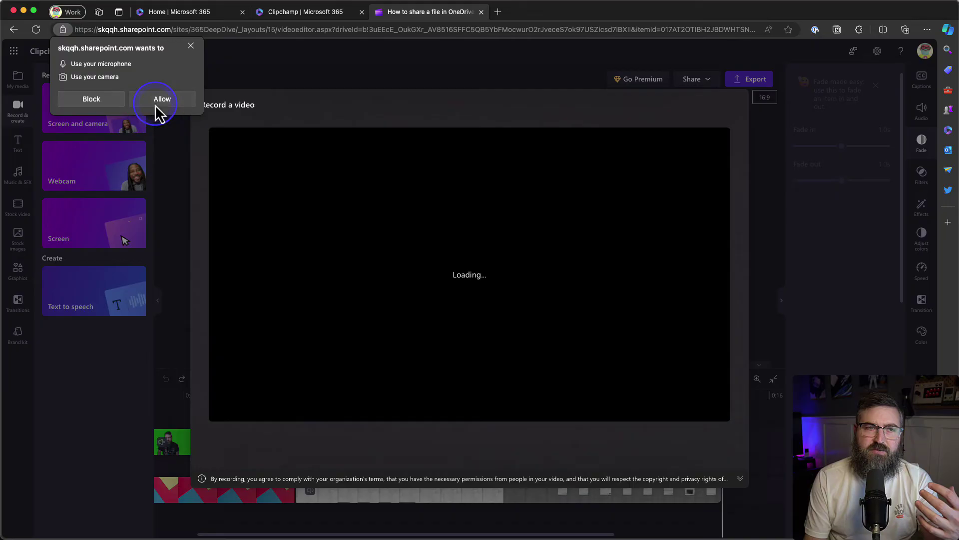
Step: Allow camera access and turn on the Teleprompter from the recorder's more options
{"action": "left_click", "coordinate": [161, 99]}
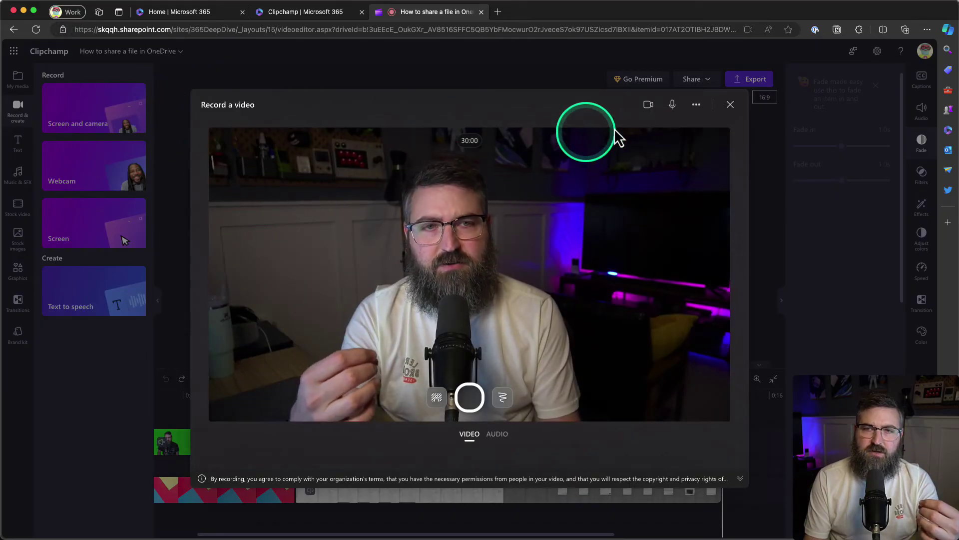
{"action": "left_click", "coordinate": [696, 105]}
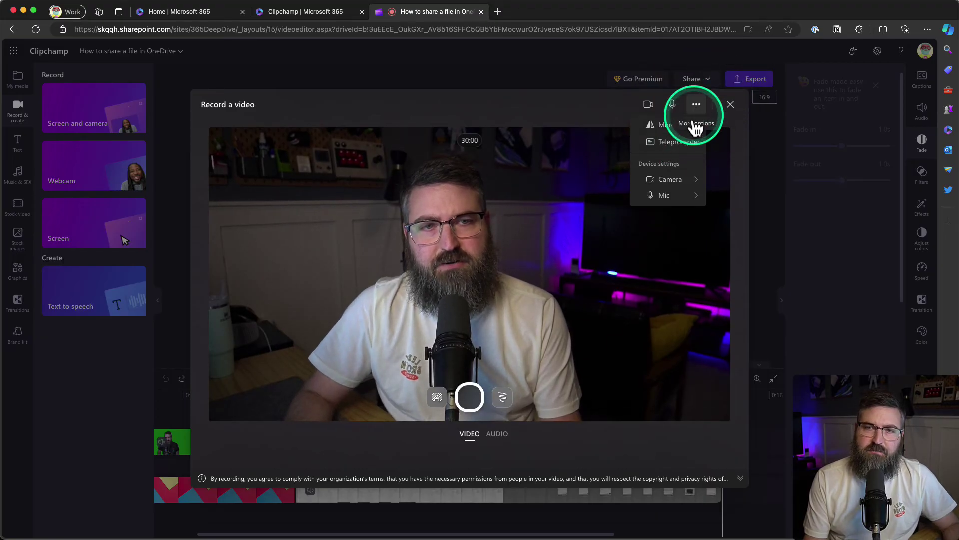
{"action": "left_click", "coordinate": [659, 144]}
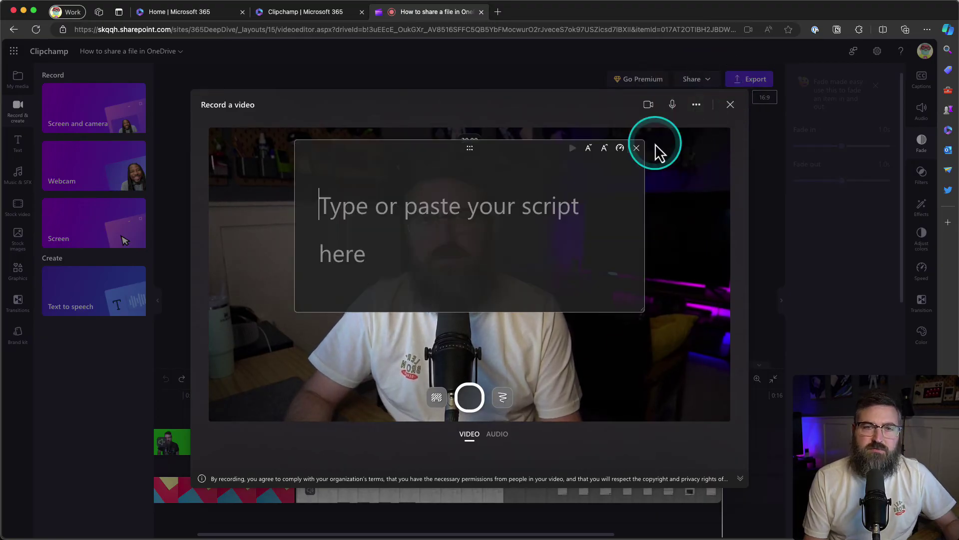
Step: Paste the OneDrive sharing script into the teleprompter box
{"action": "right_click", "coordinate": [456, 215]}
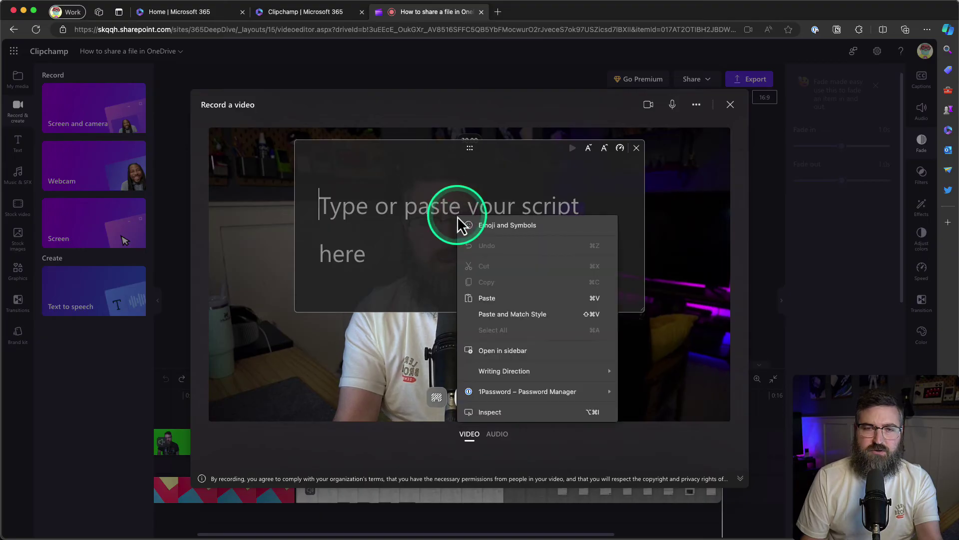
{"action": "left_click", "coordinate": [491, 300]}
{"action": "scroll", "coordinate": [445, 255], "scroll_direction": "up", "scroll_amount": 10}
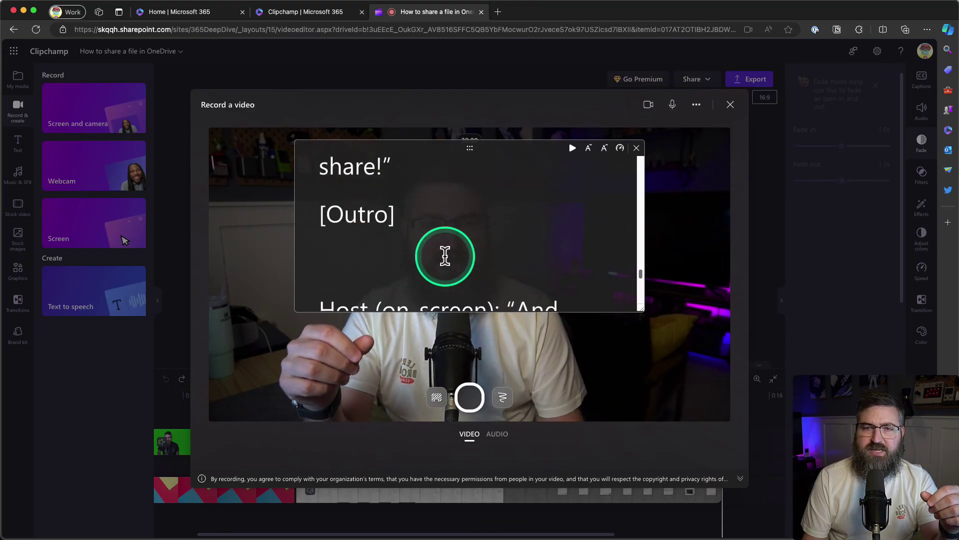
{"action": "scroll", "coordinate": [445, 255], "scroll_direction": "up", "scroll_amount": 5}
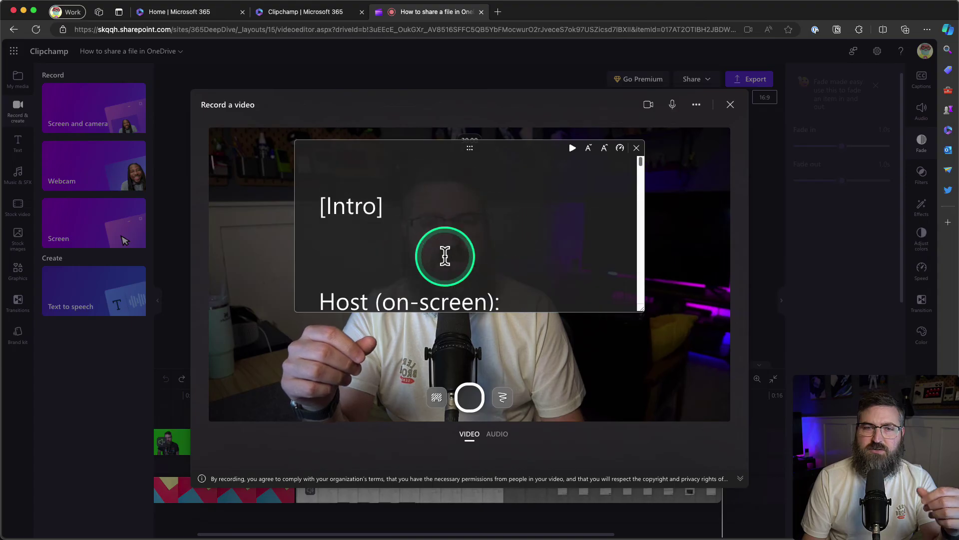
Step: Decrease the script font size three times, test auto-scroll with Play and Pause, and return to the top
{"action": "left_click", "coordinate": [589, 147]}
{"action": "left_click", "coordinate": [589, 148]}
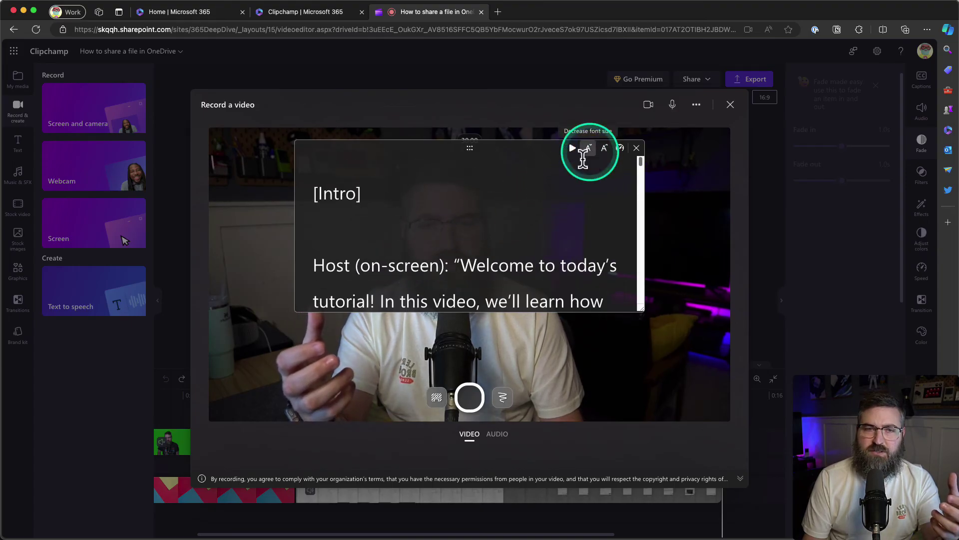
{"action": "left_click", "coordinate": [447, 241]}
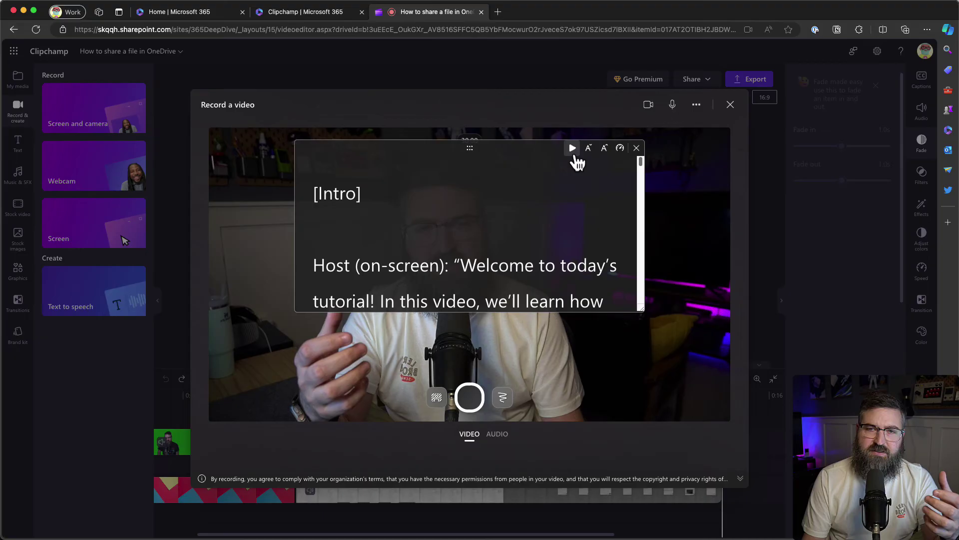
{"action": "left_click", "coordinate": [572, 148]}
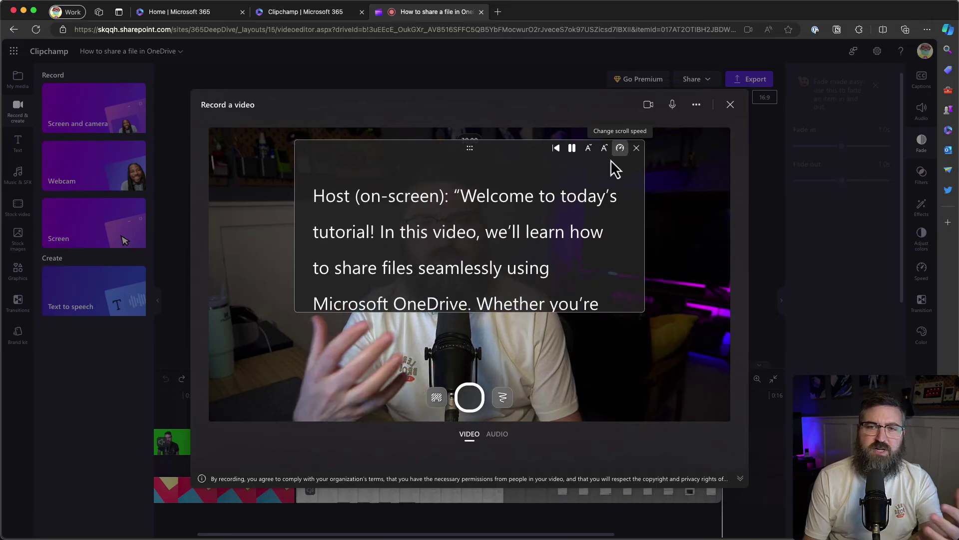
{"action": "left_click", "coordinate": [572, 148]}
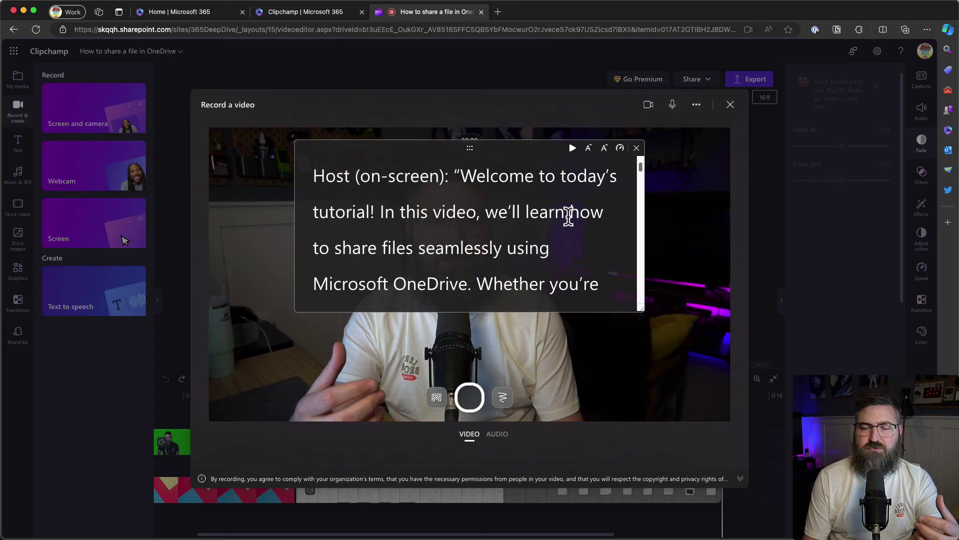
{"action": "scroll", "coordinate": [569, 217], "scroll_direction": "down", "scroll_amount": 2}
{"action": "scroll", "coordinate": [568, 216], "scroll_direction": "up", "scroll_amount": 5}
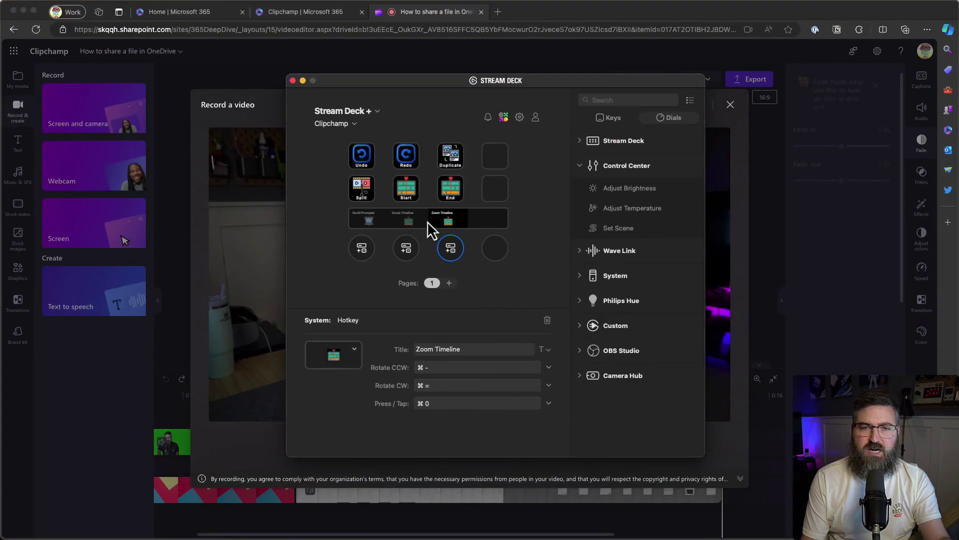
Step: Review the Scroll Prompter dial's up/down arrow bindings, then bring Clipchamp's teleprompter back to front
{"action": "left_click", "coordinate": [371, 247]}
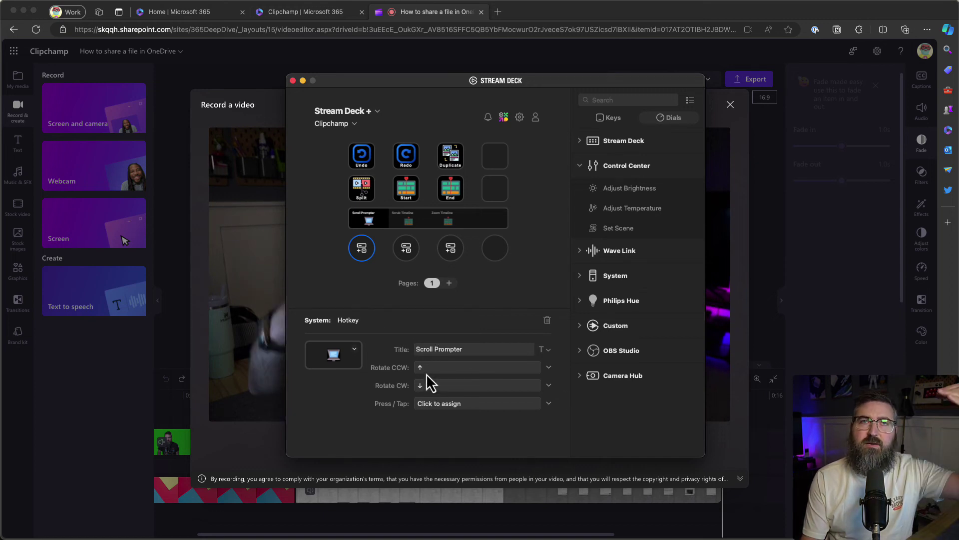
{"action": "left_click", "coordinate": [274, 290]}
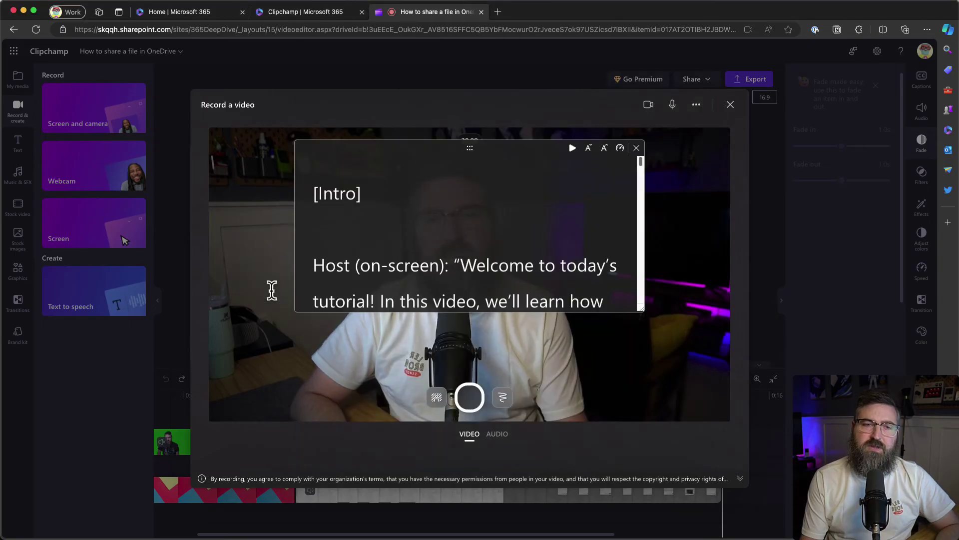
Step: Scroll the focused teleprompter script from [Intro] down through the sharing steps to 'Specific people'
{"action": "left_click", "coordinate": [512, 283]}
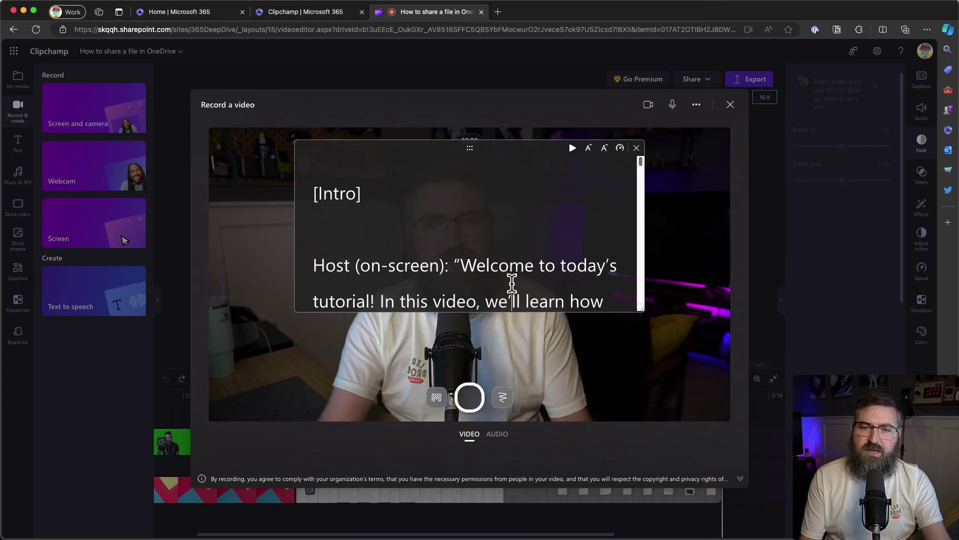
{"action": "scroll", "coordinate": [548, 214], "scroll_direction": "down", "scroll_amount": 6}
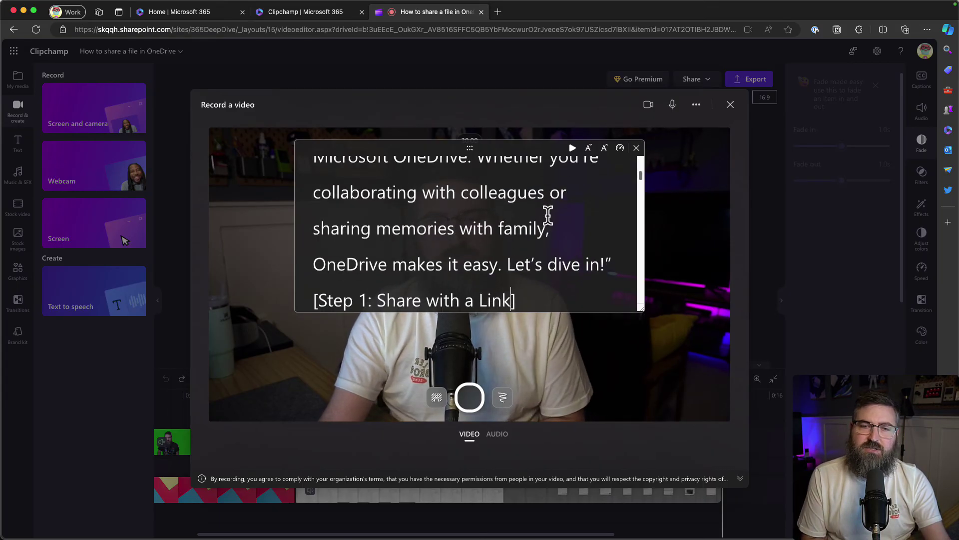
{"action": "left_click", "coordinate": [548, 215]}
{"action": "scroll", "coordinate": [548, 215], "scroll_direction": "down", "scroll_amount": 3}
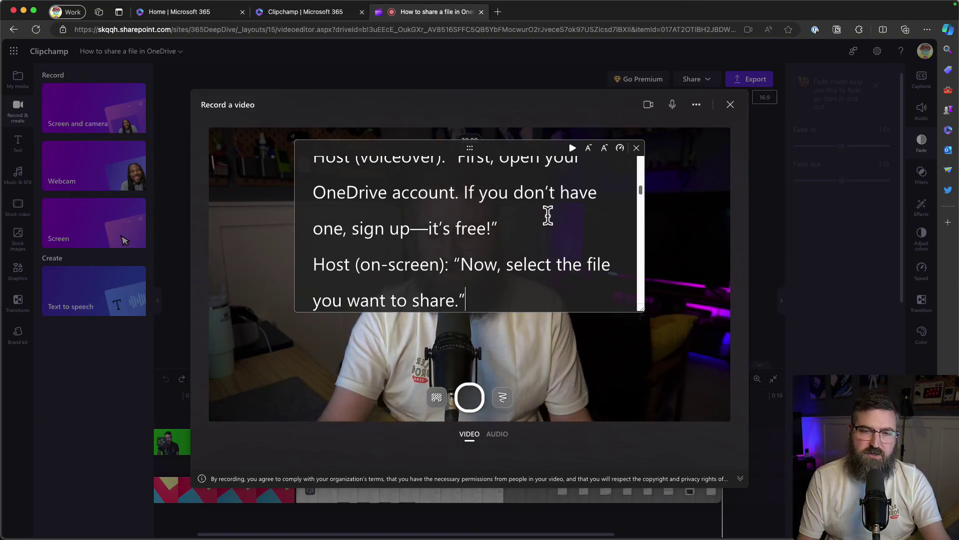
{"action": "scroll", "coordinate": [548, 215], "scroll_direction": "down", "scroll_amount": 3}
{"action": "scroll", "coordinate": [548, 215], "scroll_direction": "down", "scroll_amount": 3}
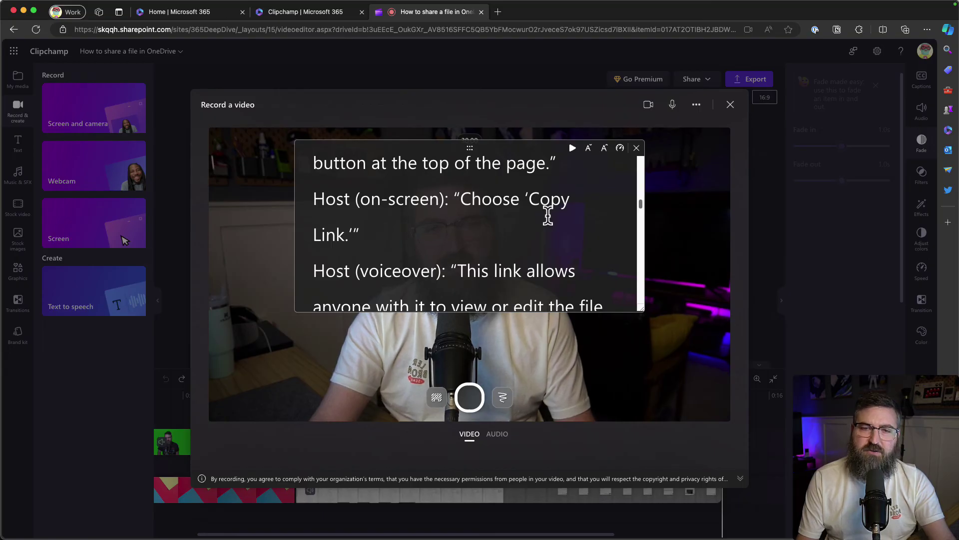
{"action": "scroll", "coordinate": [548, 215], "scroll_direction": "down", "scroll_amount": 6}
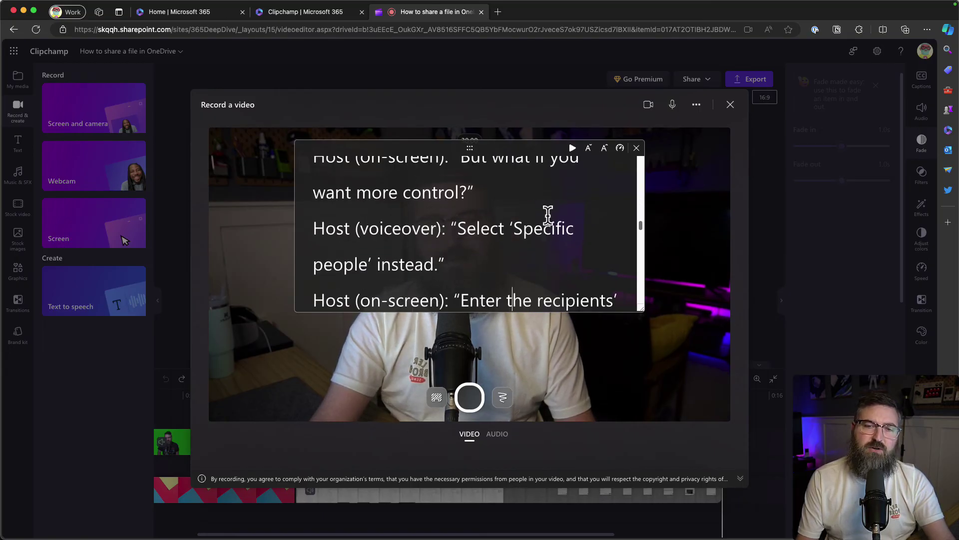
{"action": "scroll", "coordinate": [548, 215], "scroll_direction": "down", "scroll_amount": 3}
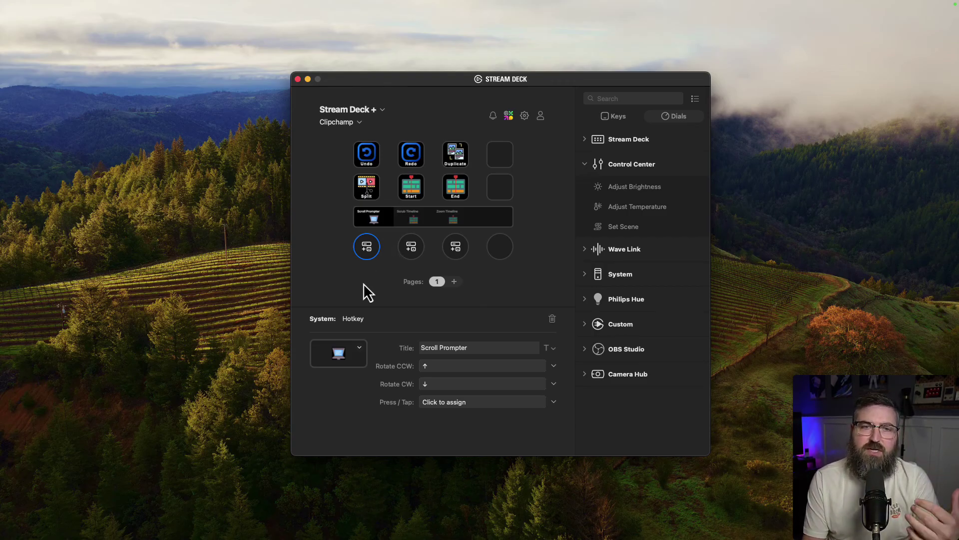
Step: View the Undo key's ⌘Z hotkey, then the Scrub Timeline dial's left/right arrow mapping
{"action": "left_click", "coordinate": [370, 156]}
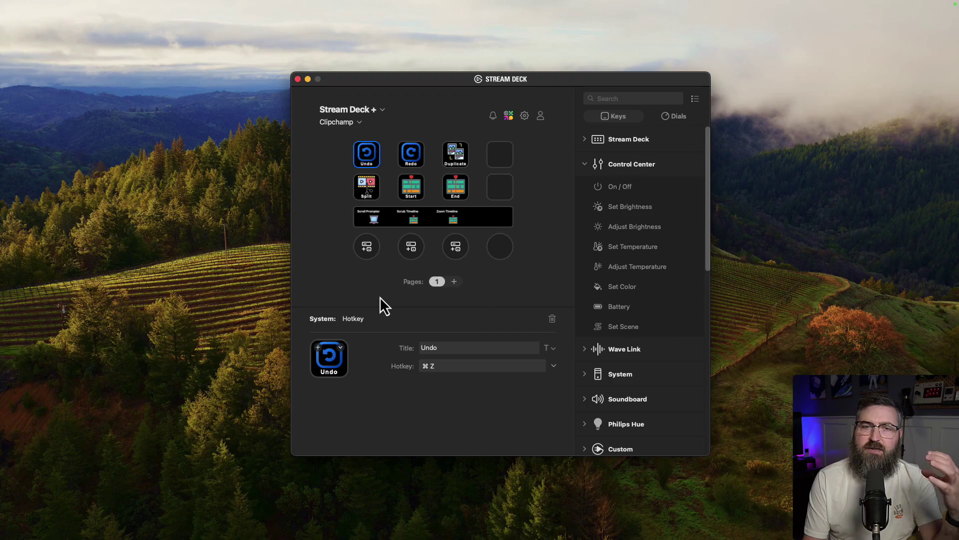
{"action": "left_click", "coordinate": [411, 252]}
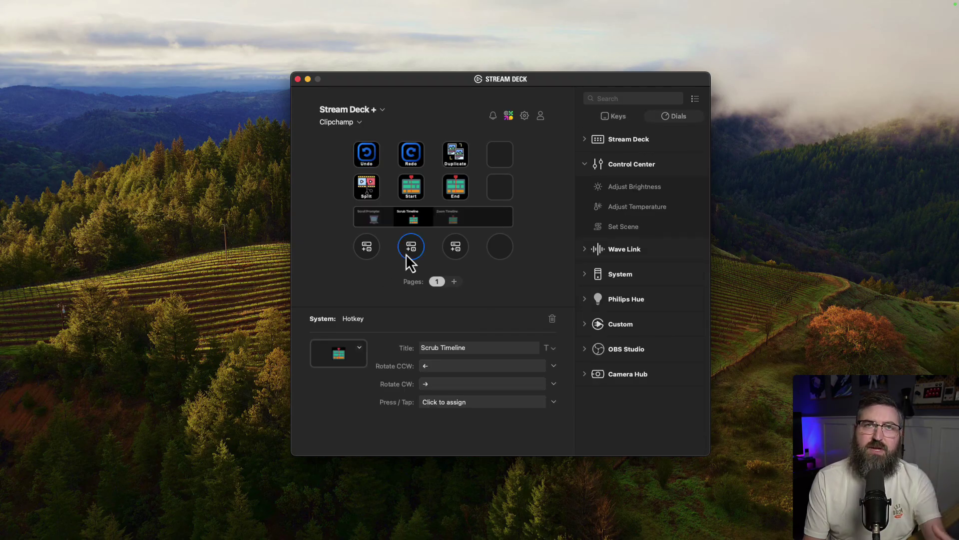